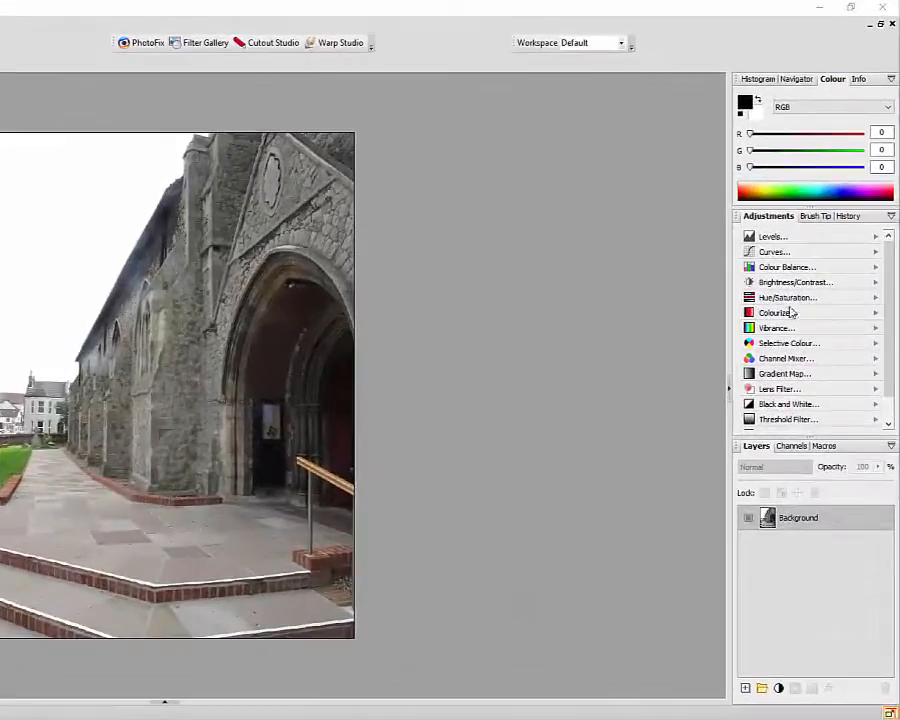
# Add a Hue/Saturation adjustment layer over the church photo with saturation at -100 and lightness at -27.
pyautogui.click(792, 304)
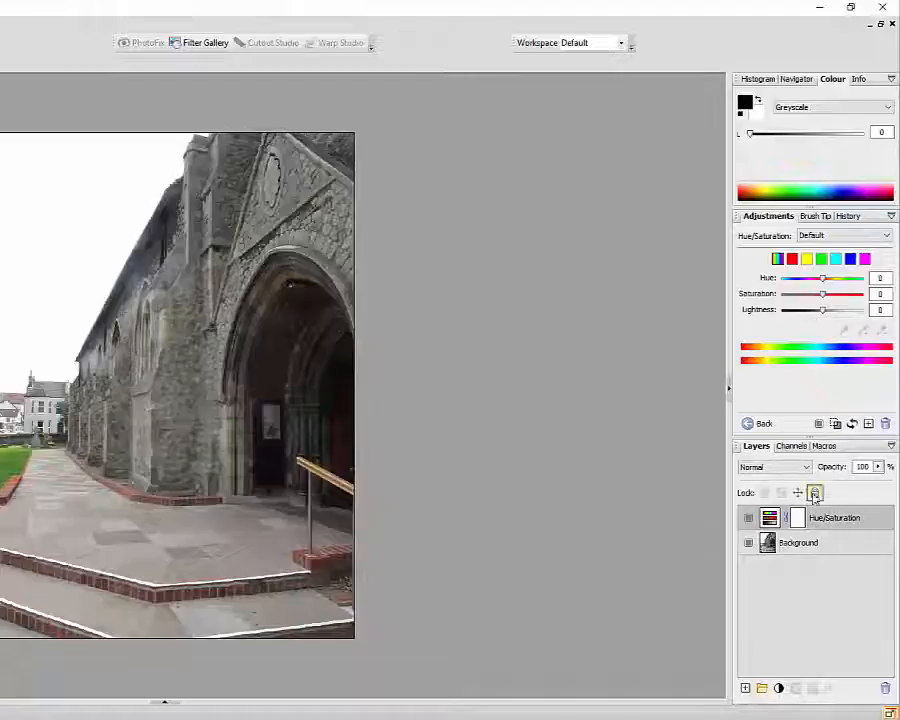
pyautogui.moveTo(822, 294); pyautogui.dragTo(755, 309)
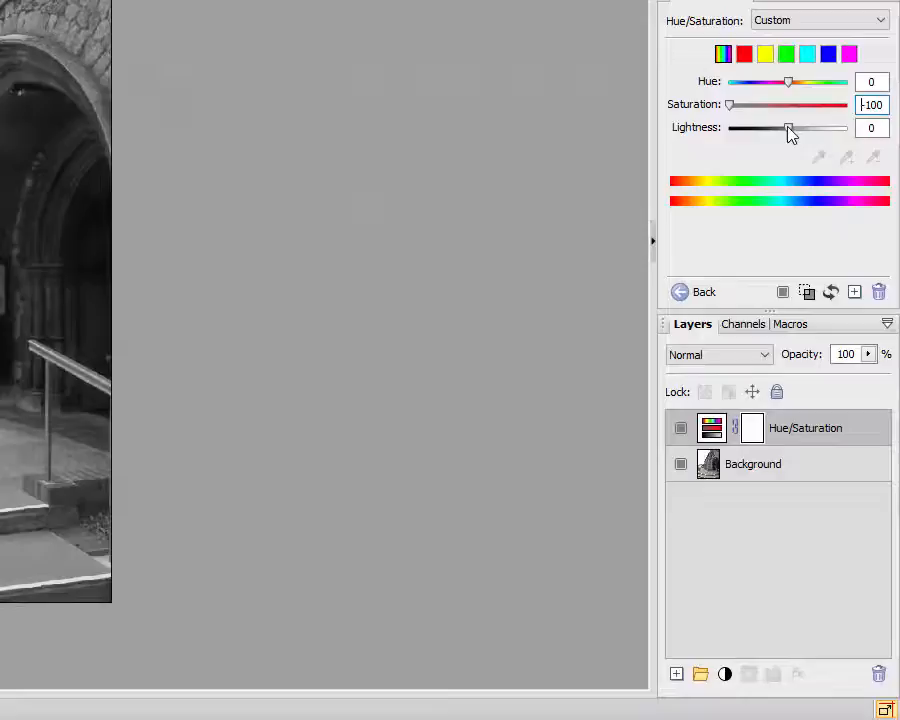
pyautogui.moveTo(806, 217); pyautogui.dragTo(799, 220)
pyautogui.moveTo(779, 129); pyautogui.dragTo(771, 130)
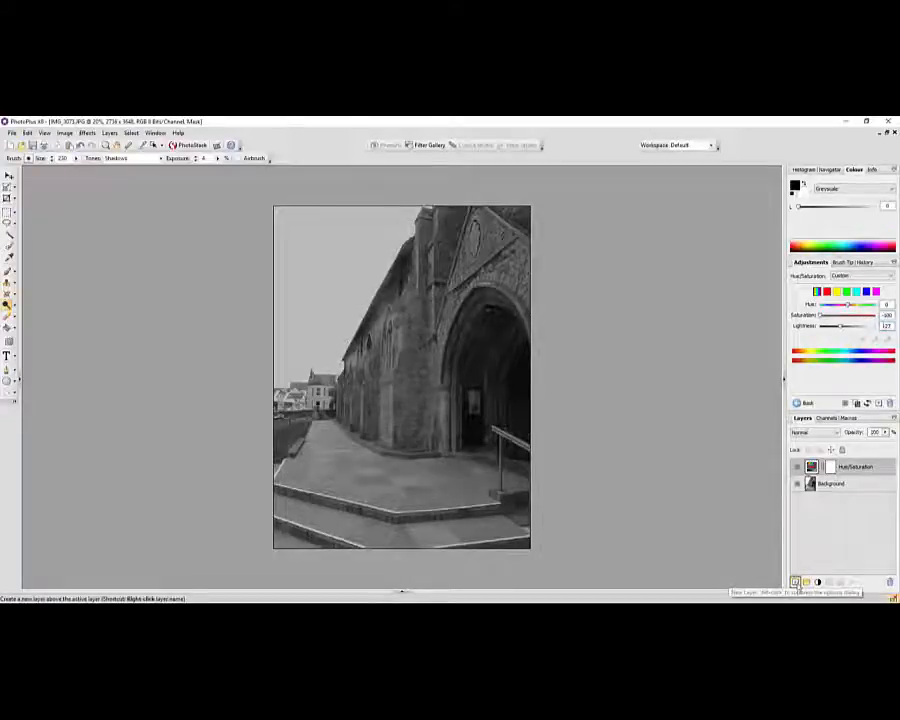
# Create a new normal-mode layer at 100% opacity and draw a wide rectangular selection in the upper sky.
pyautogui.click(795, 582)
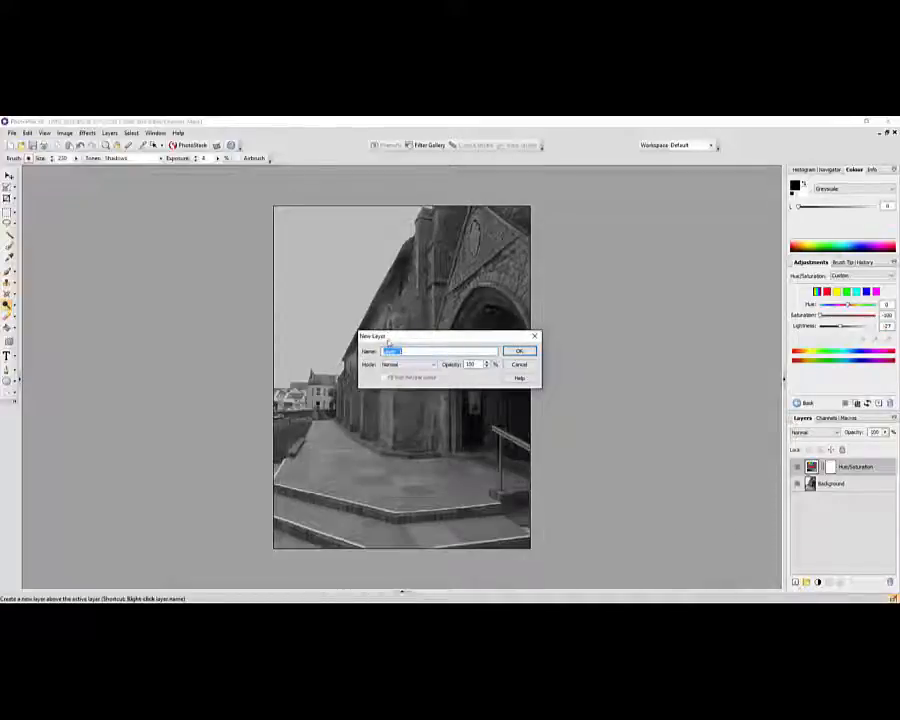
pyautogui.click(519, 352)
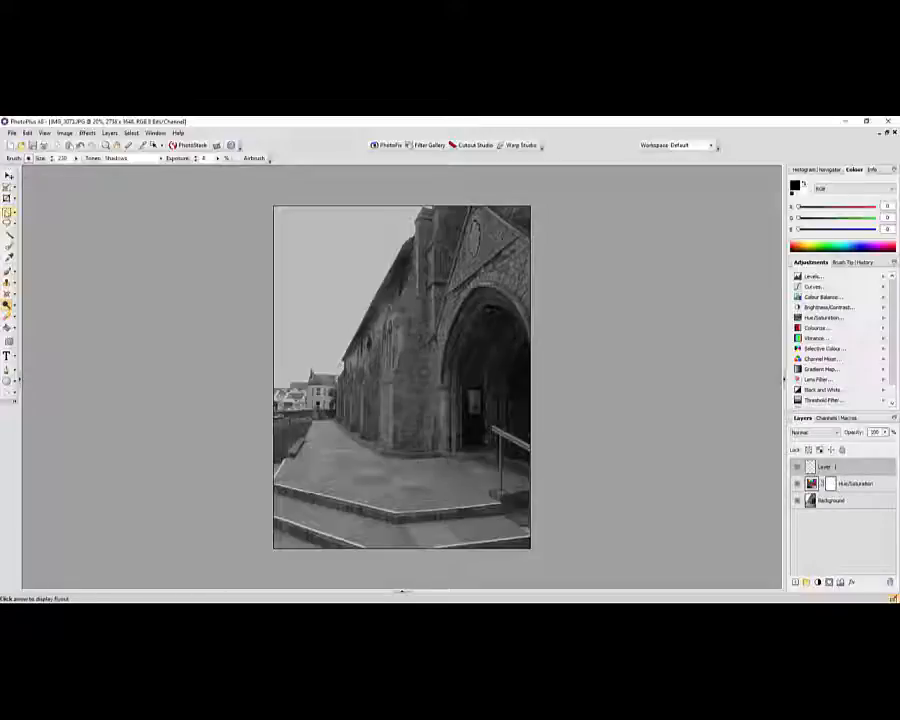
pyautogui.click(7, 214)
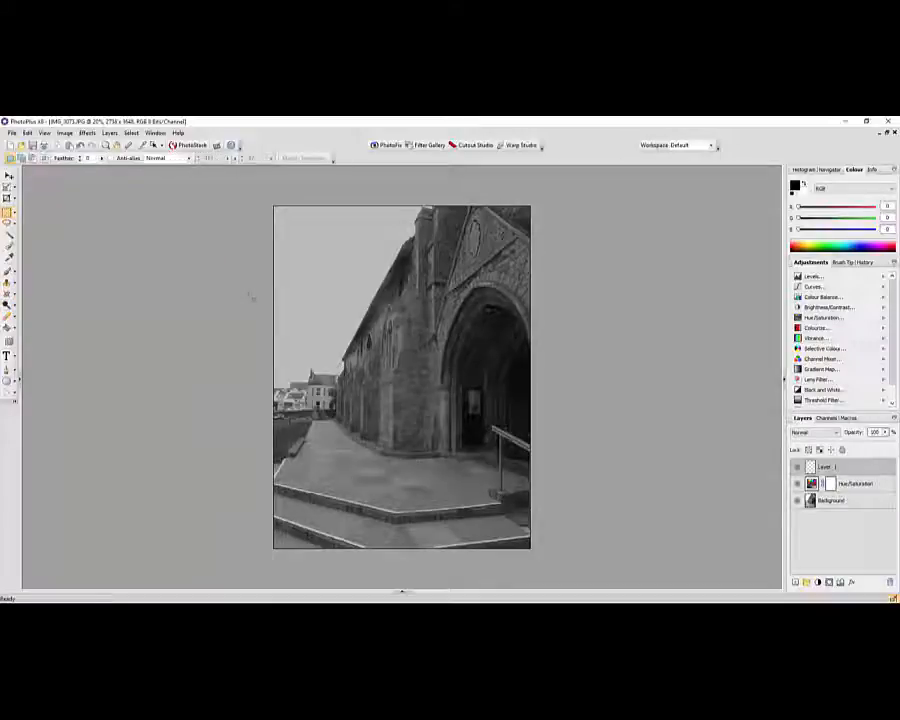
pyautogui.moveTo(284, 226); pyautogui.dragTo(385, 267)
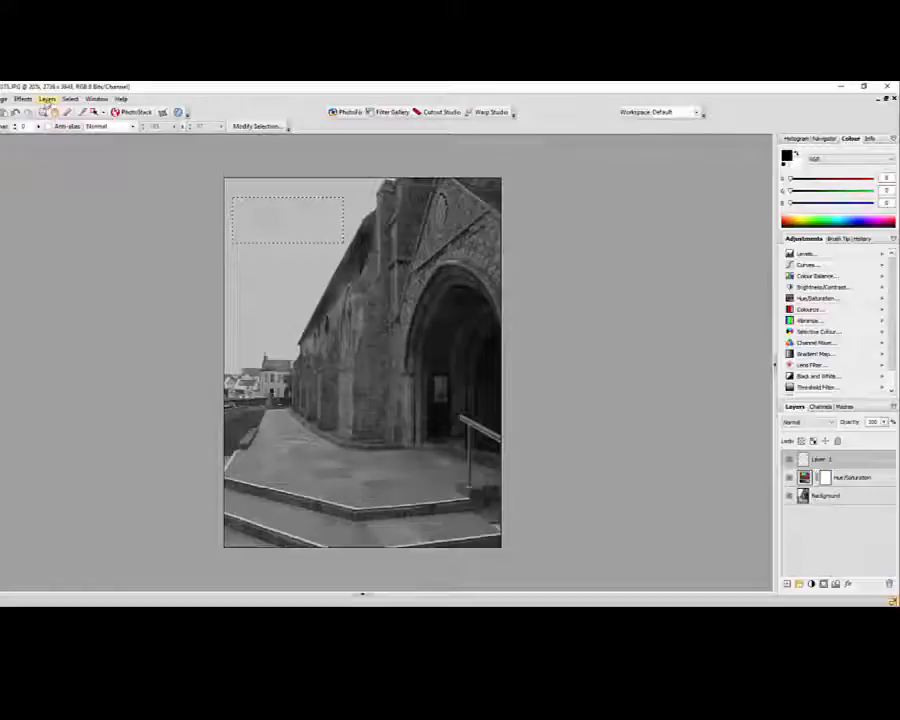
# Open the Plasma effect for the selected sky rectangle and move its dialog closer to the photo.
pyautogui.click(22, 99)
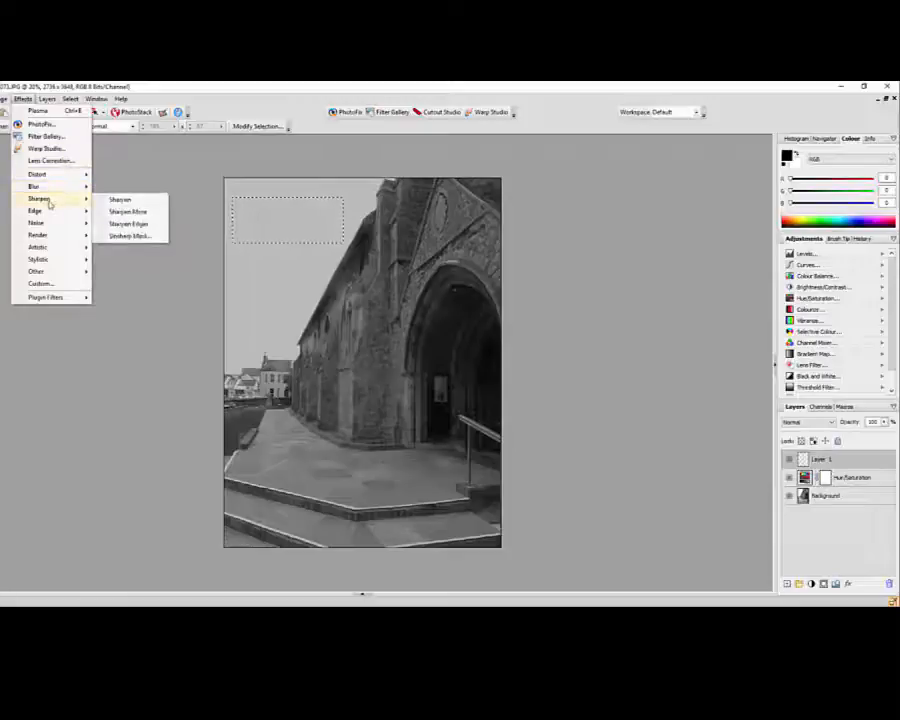
pyautogui.moveTo(47, 217)
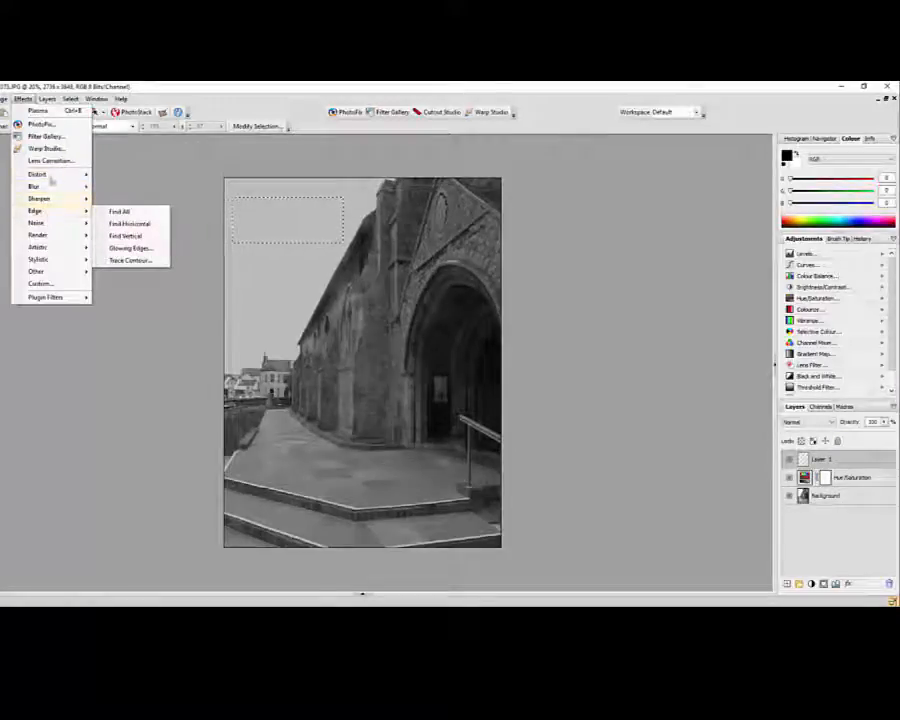
pyautogui.moveTo(49, 274)
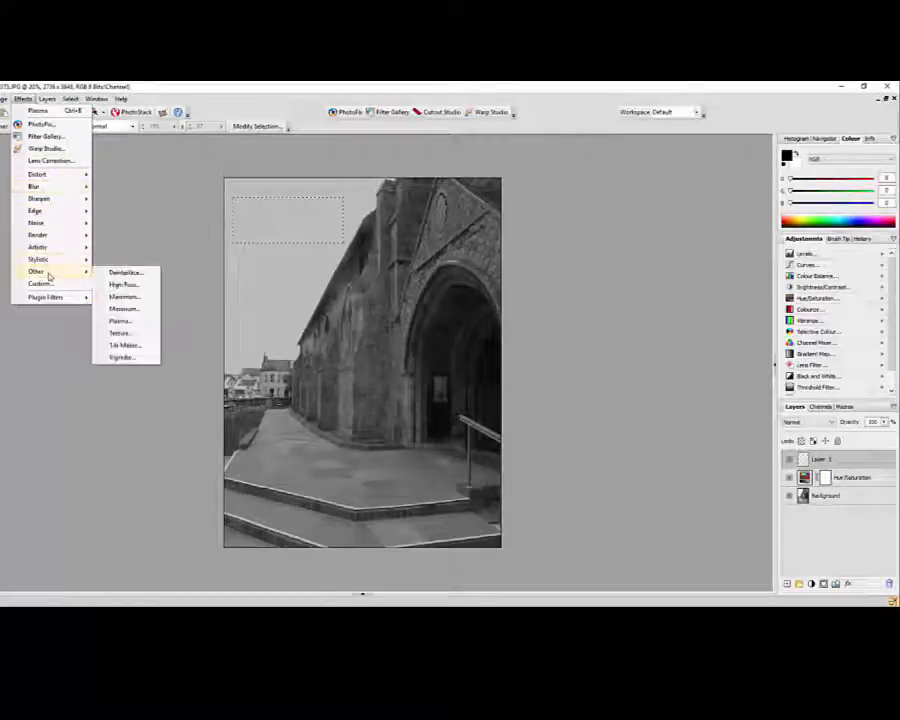
pyautogui.click(120, 321)
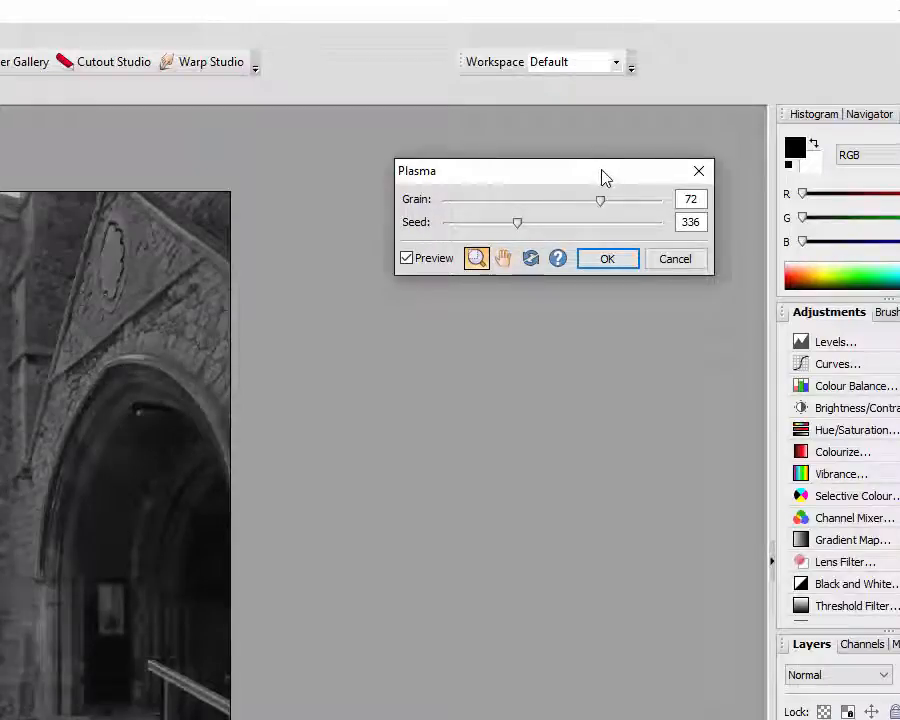
pyautogui.moveTo(605, 178); pyautogui.dragTo(460, 215)
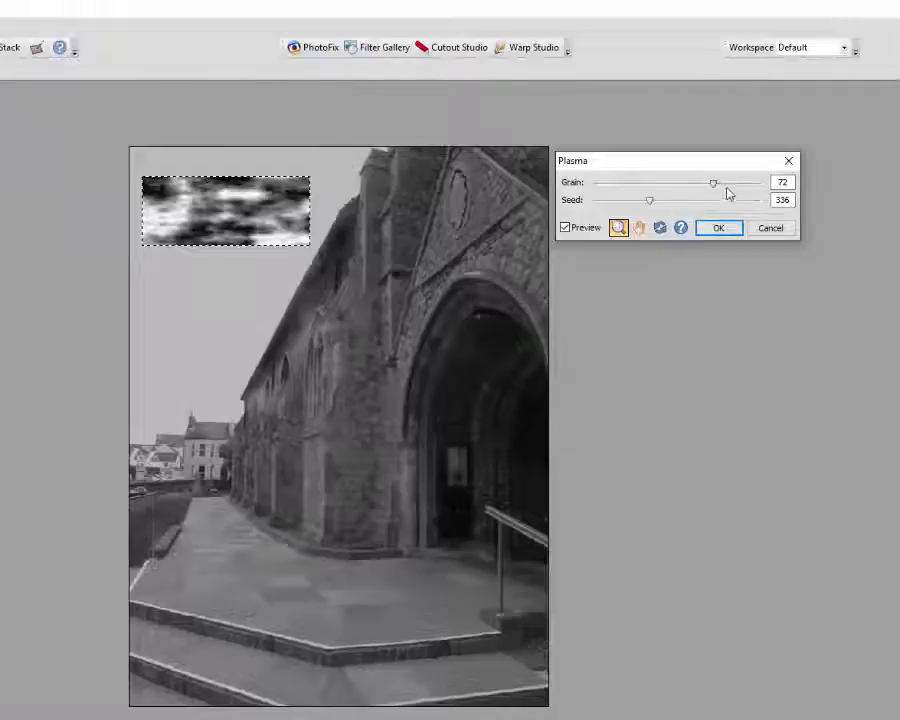
# Set the Plasma grain to 70 and the seed to 540, and apply the effect to the selection.
pyautogui.moveTo(716, 187); pyautogui.dragTo(596, 189)
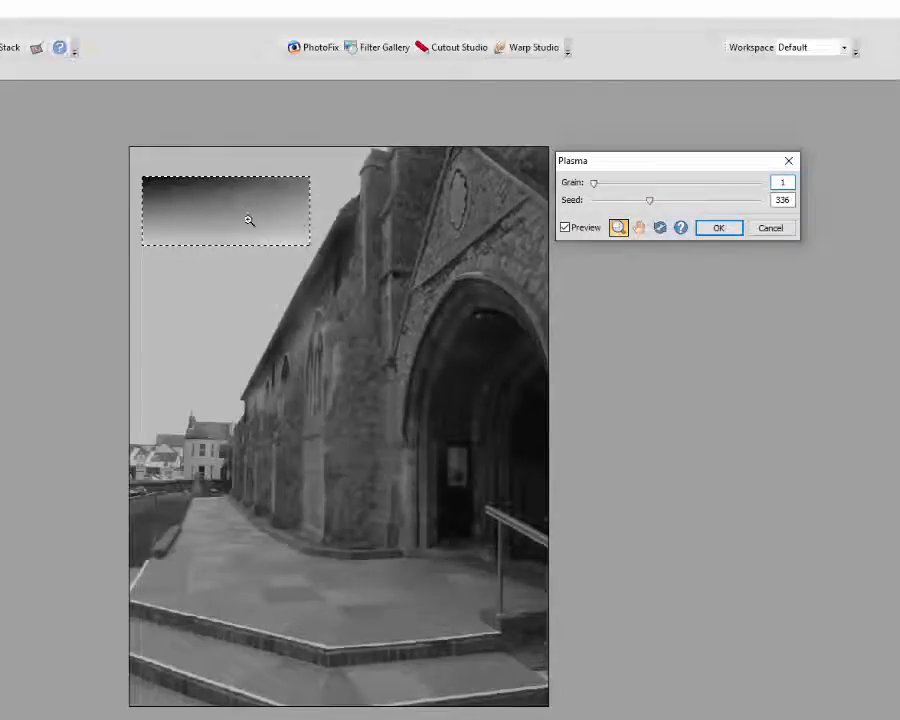
pyautogui.moveTo(598, 185); pyautogui.dragTo(726, 194)
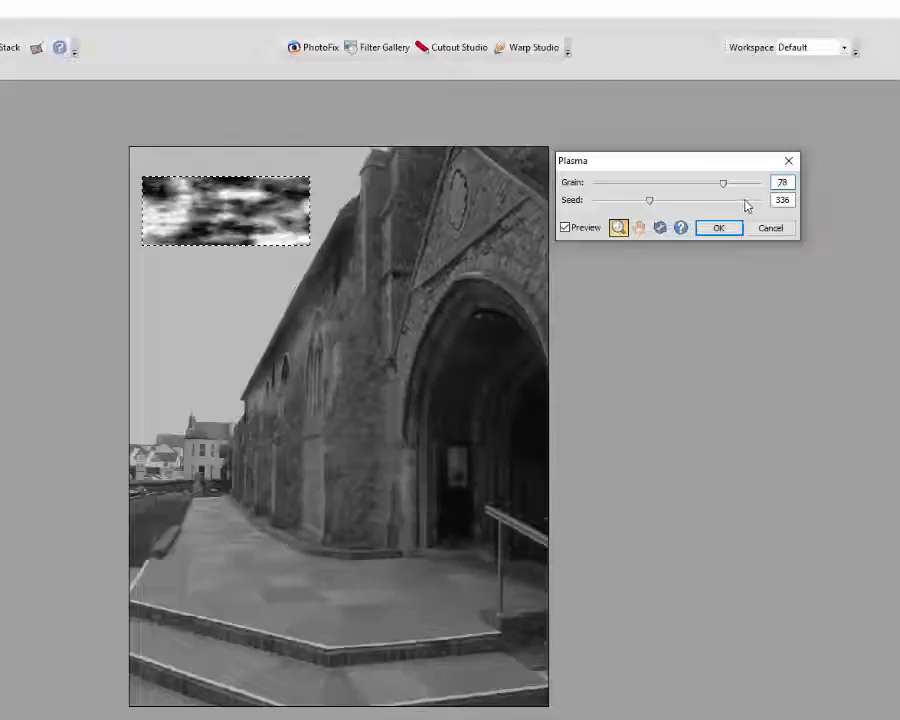
pyautogui.click(652, 203)
pyautogui.moveTo(655, 205)
pyautogui.mouseDown()
pyautogui.moveTo(739, 208)
pyautogui.moveTo(606, 207)
pyautogui.moveTo(649, 203)
pyautogui.mouseUp()
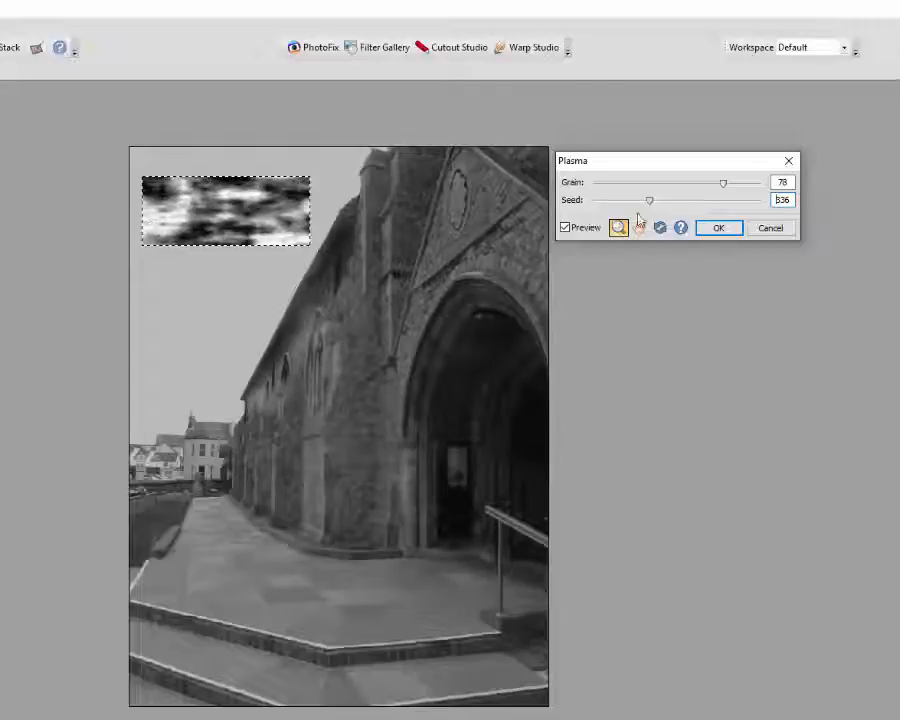
pyautogui.moveTo(648, 201); pyautogui.dragTo(673, 198)
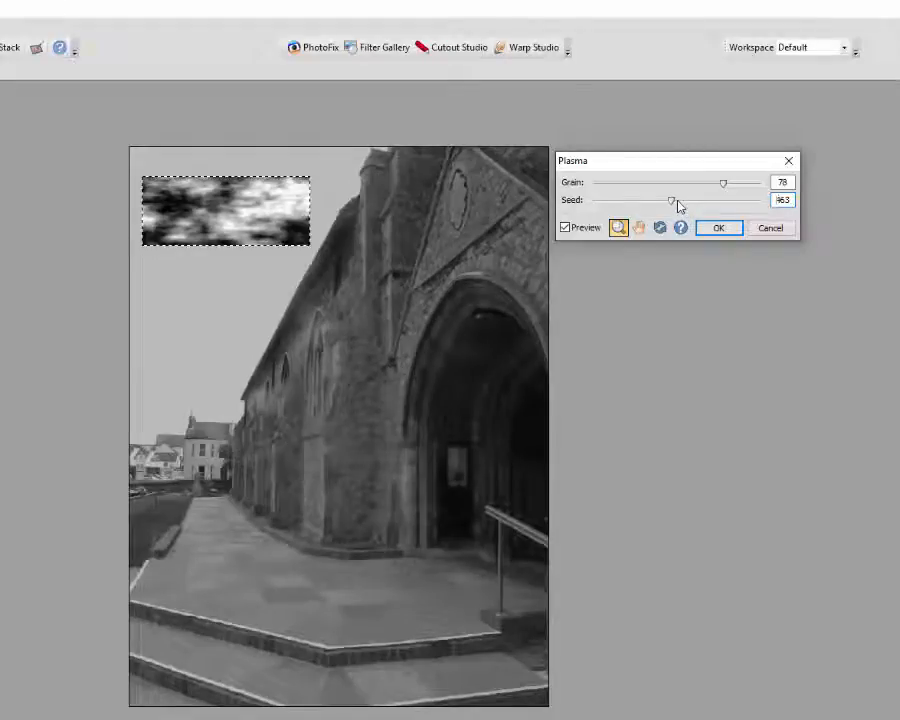
pyautogui.moveTo(677, 202); pyautogui.dragTo(685, 201)
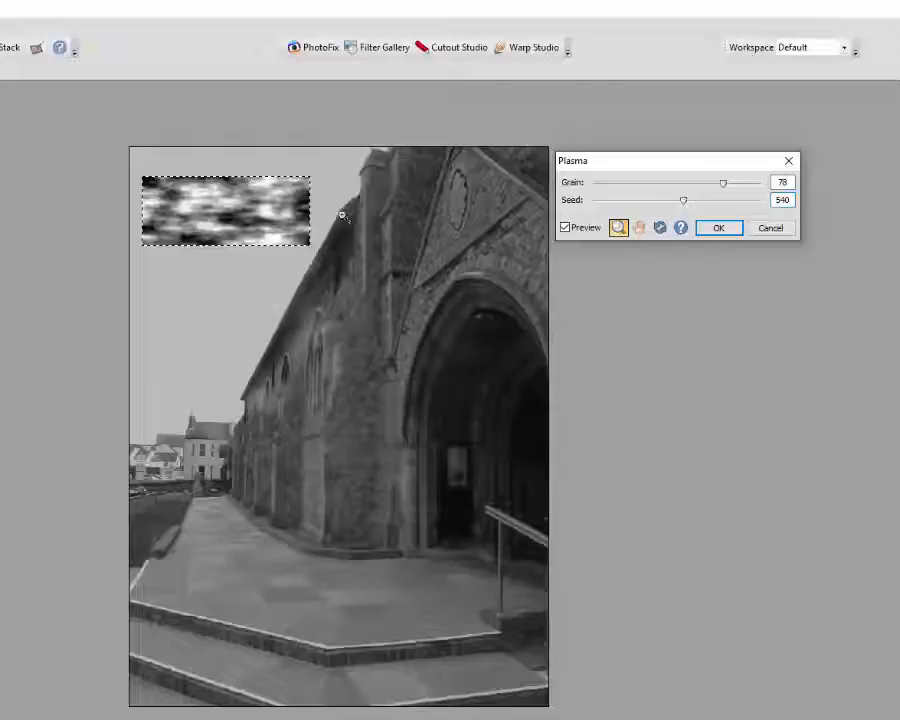
pyautogui.moveTo(724, 186)
pyautogui.mouseDown()
pyautogui.moveTo(663, 187)
pyautogui.moveTo(781, 191)
pyautogui.moveTo(605, 188)
pyautogui.moveTo(750, 194)
pyautogui.moveTo(679, 191)
pyautogui.moveTo(736, 192)
pyautogui.moveTo(695, 189)
pyautogui.moveTo(729, 191)
pyautogui.moveTo(714, 193)
pyautogui.mouseUp()
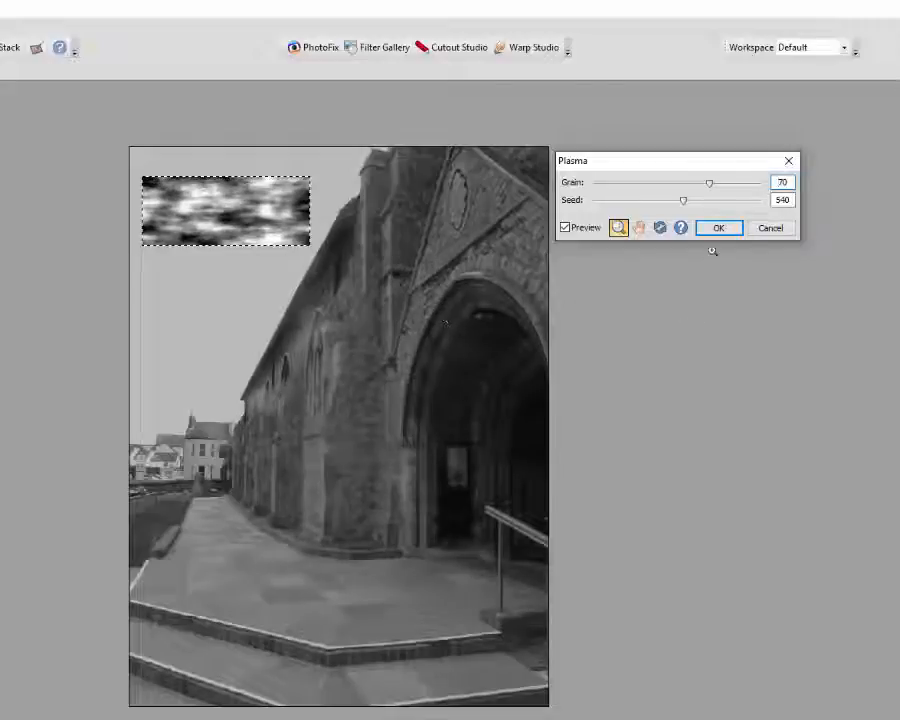
pyautogui.click(718, 228)
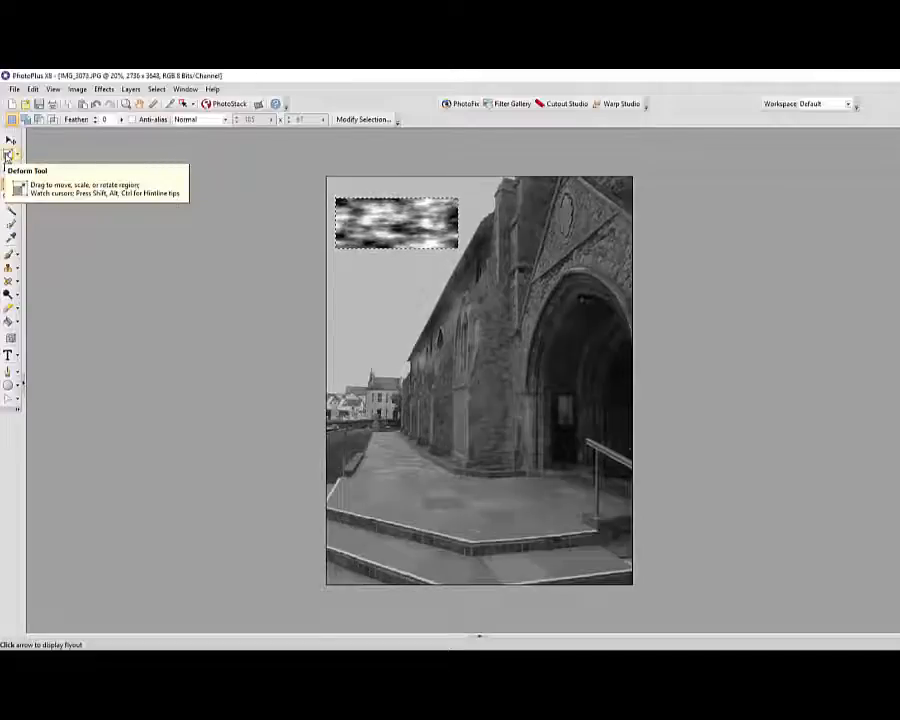
# Deform the plasma patch, moving it to the photo's upper-left corner and stretching it to cover the whole sky.
pyautogui.click(8, 155)
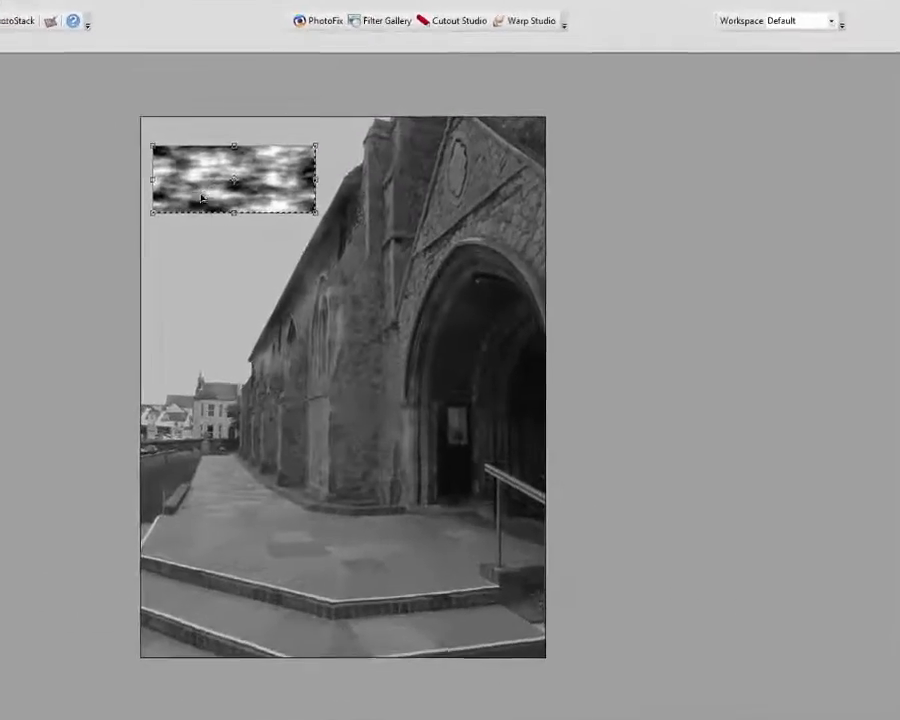
pyautogui.moveTo(202, 196); pyautogui.dragTo(185, 156)
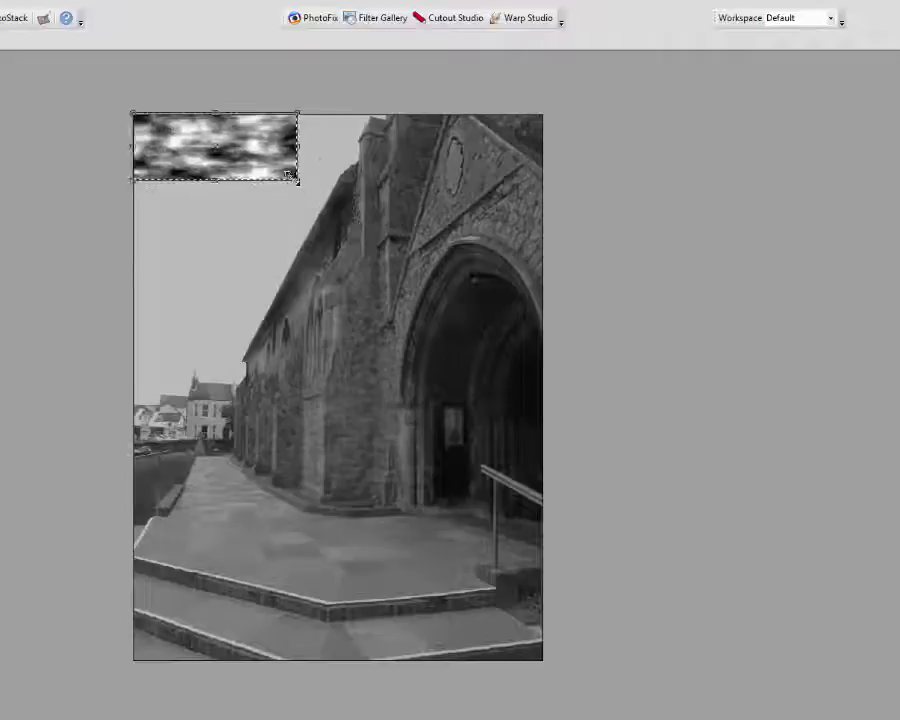
pyautogui.moveTo(289, 175); pyautogui.dragTo(405, 410)
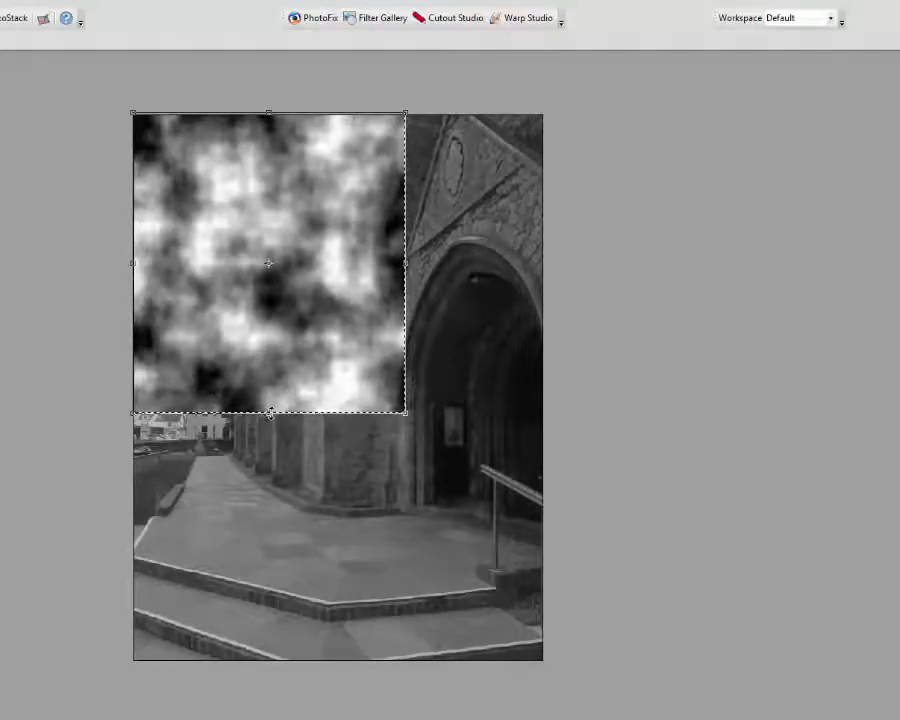
pyautogui.moveTo(268, 416); pyautogui.dragTo(268, 421)
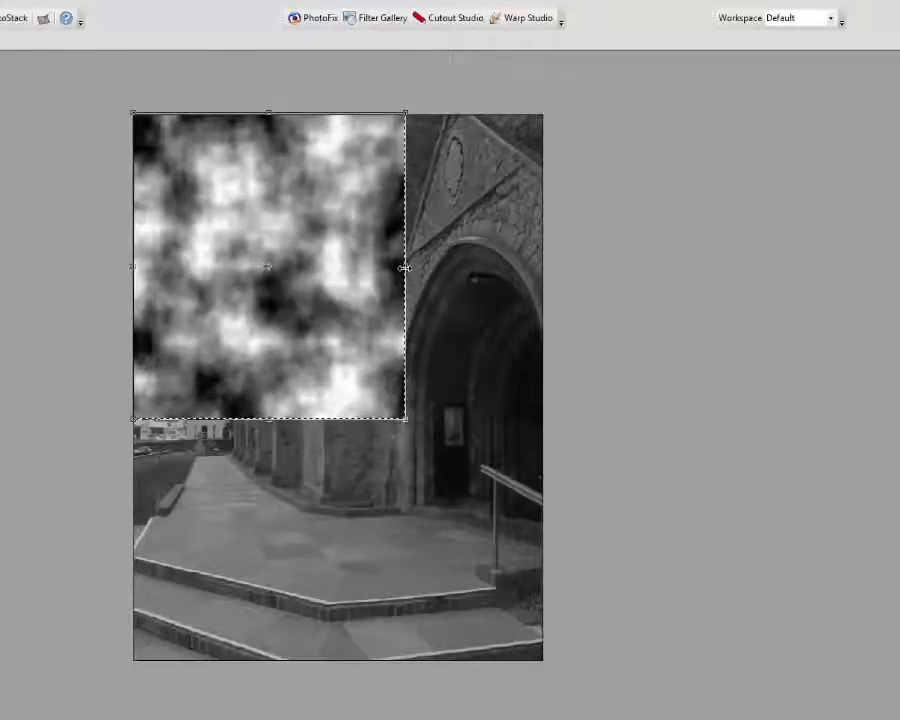
pyautogui.moveTo(410, 266); pyautogui.dragTo(414, 266)
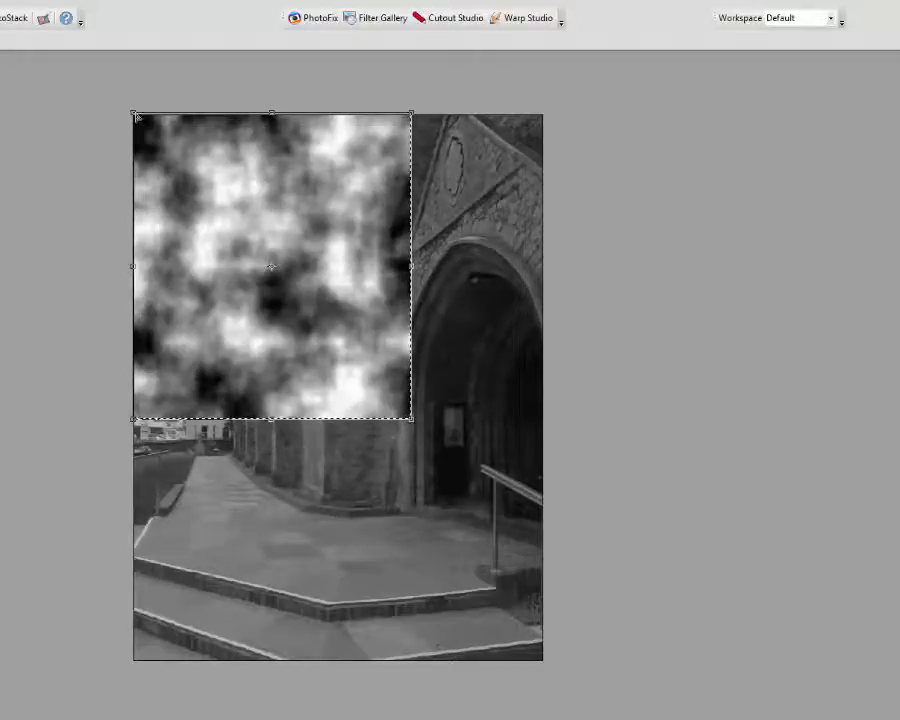
# Widen the upper edge of the clouds in perspective, and shift and lengthen them to fit the sky.
pyautogui.moveTo(134, 116); pyautogui.dragTo(65, 123)
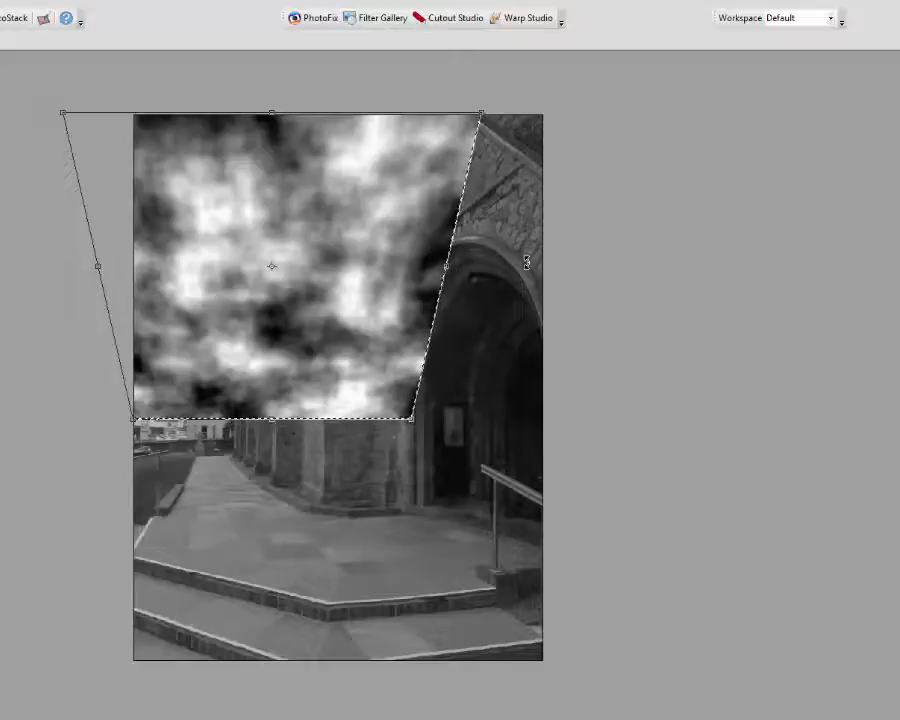
pyautogui.moveTo(328, 322); pyautogui.dragTo(313, 316)
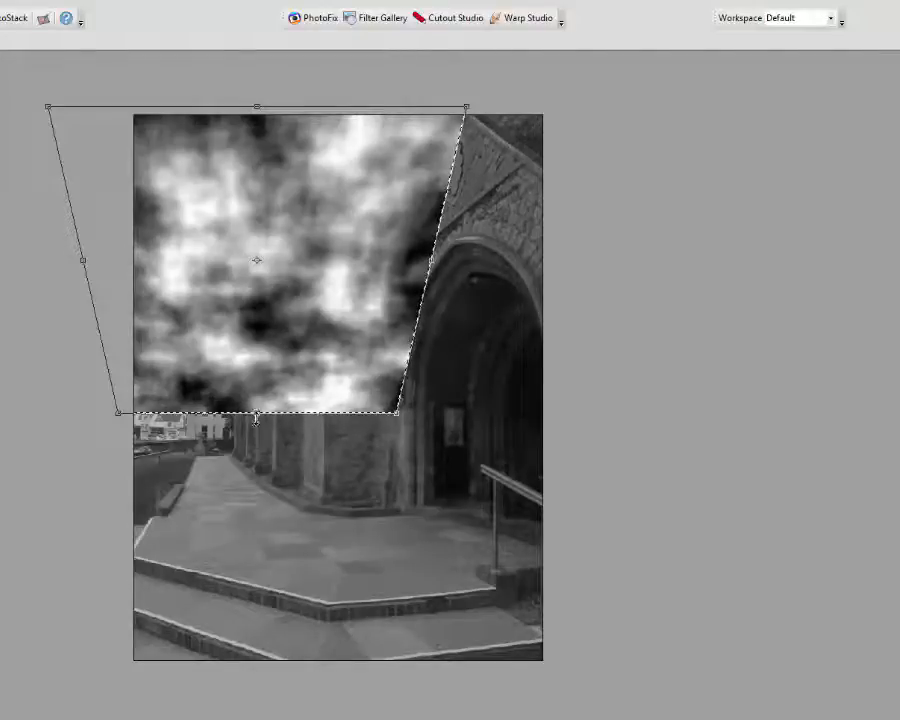
pyautogui.moveTo(256, 419); pyautogui.dragTo(255, 424)
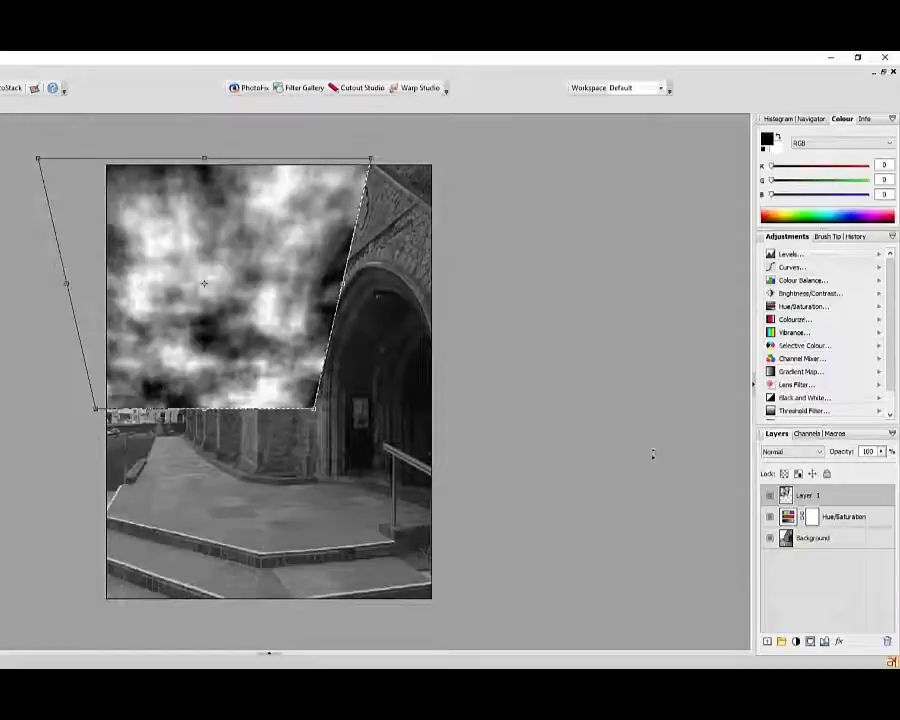
# Set the cloud layer's blend mode to Multiply and nudge the clouds slightly up and to the left.
pyautogui.click(818, 452)
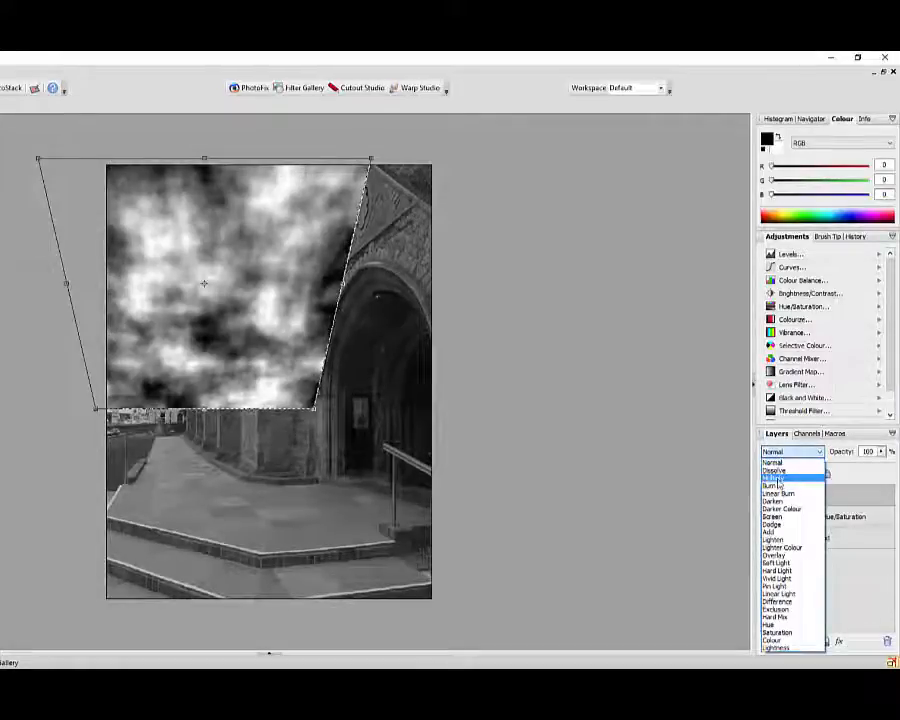
pyautogui.click(776, 479)
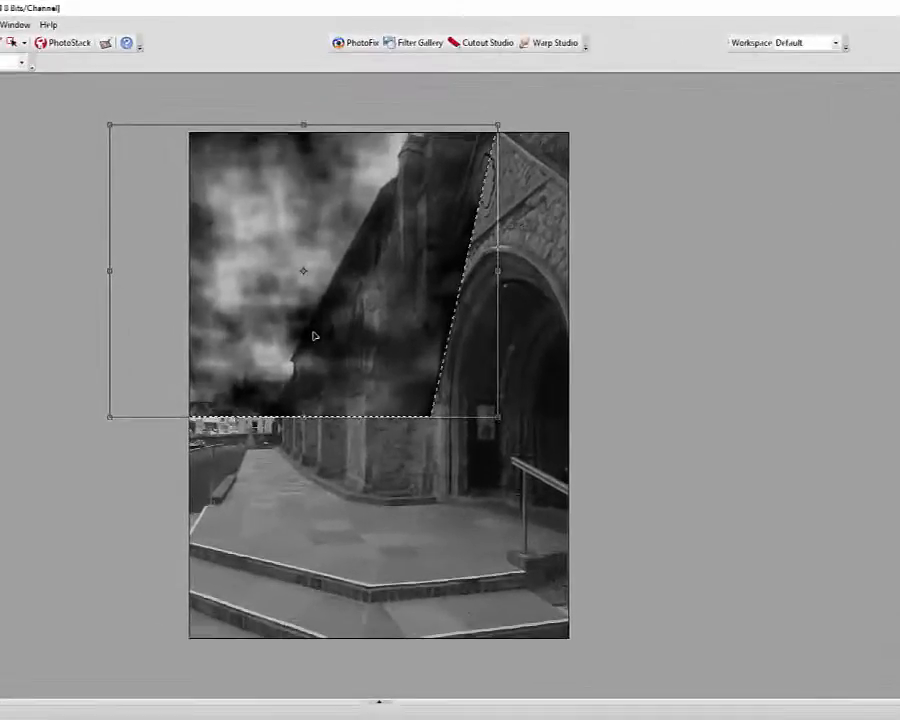
pyautogui.moveTo(313, 335); pyautogui.dragTo(309, 327)
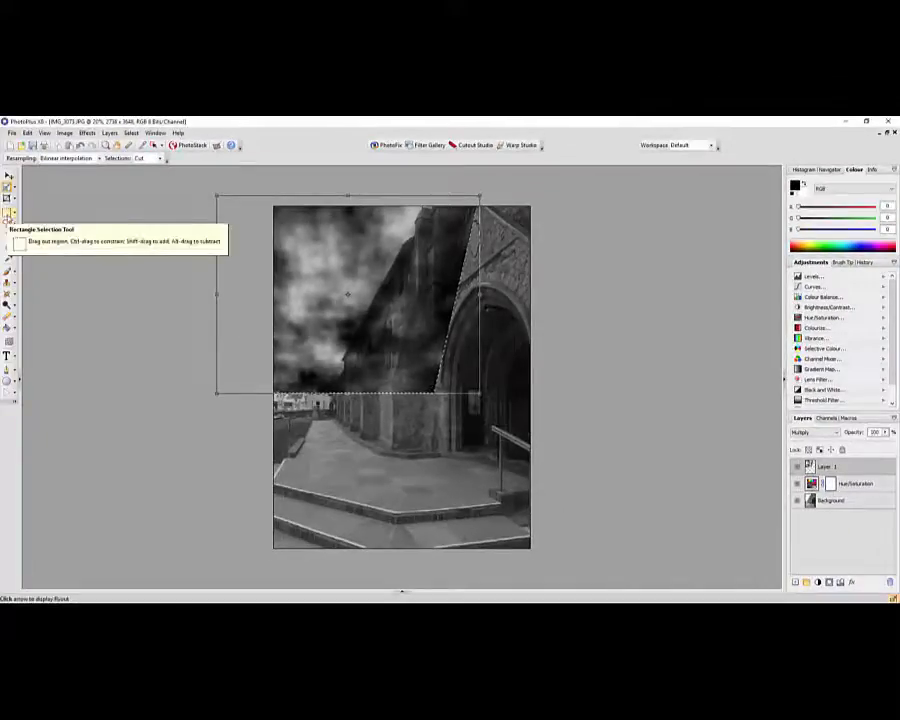
# Deselect the cloud area and add a layer mask to the cloud layer.
pyautogui.click(7, 212)
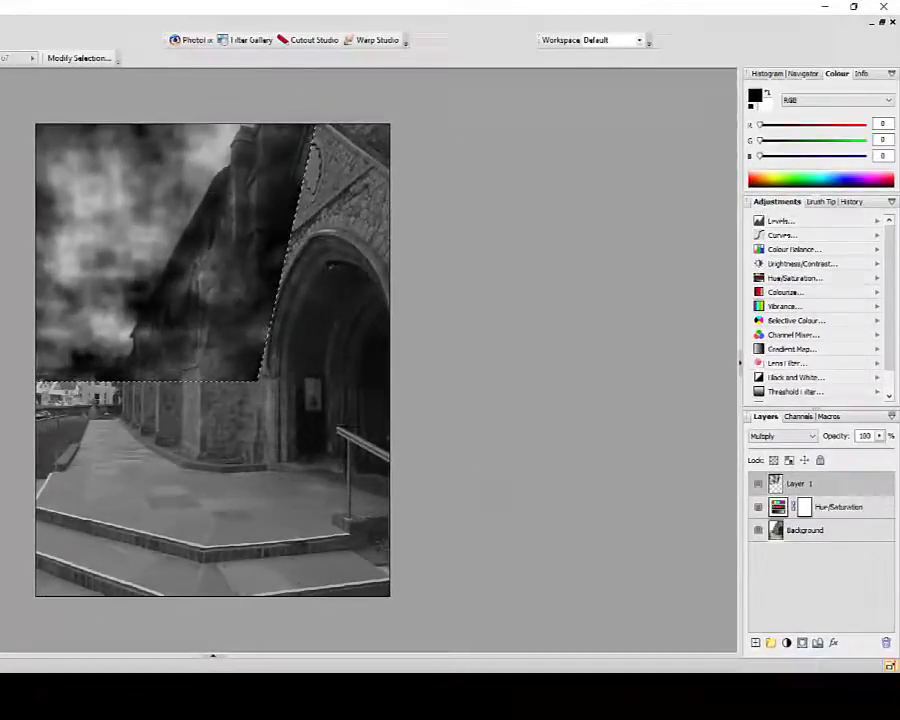
pyautogui.hotkey('ctrl', 'd')
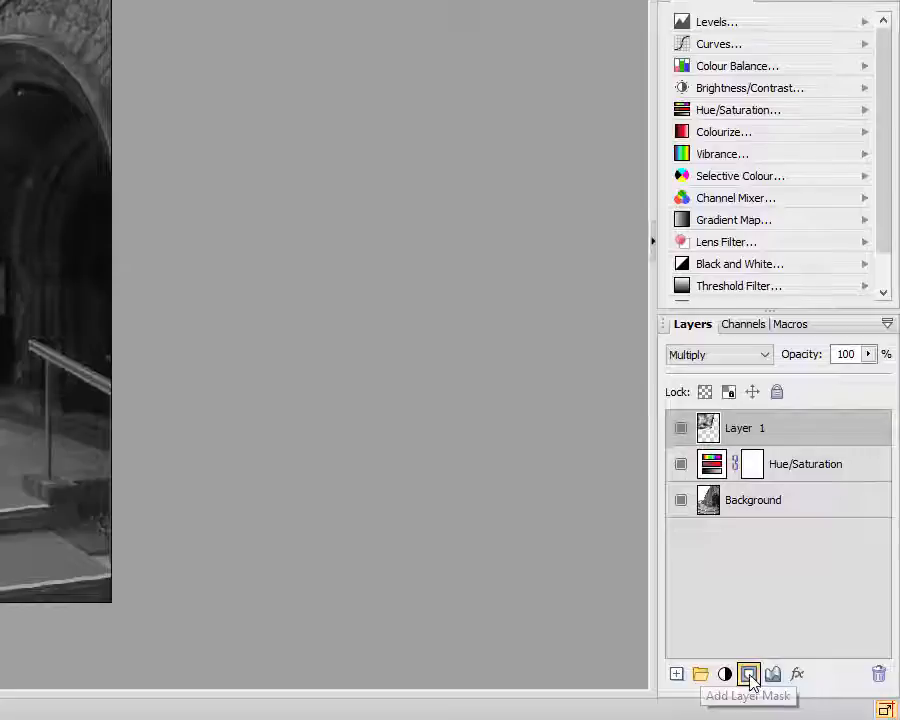
pyautogui.click(795, 647)
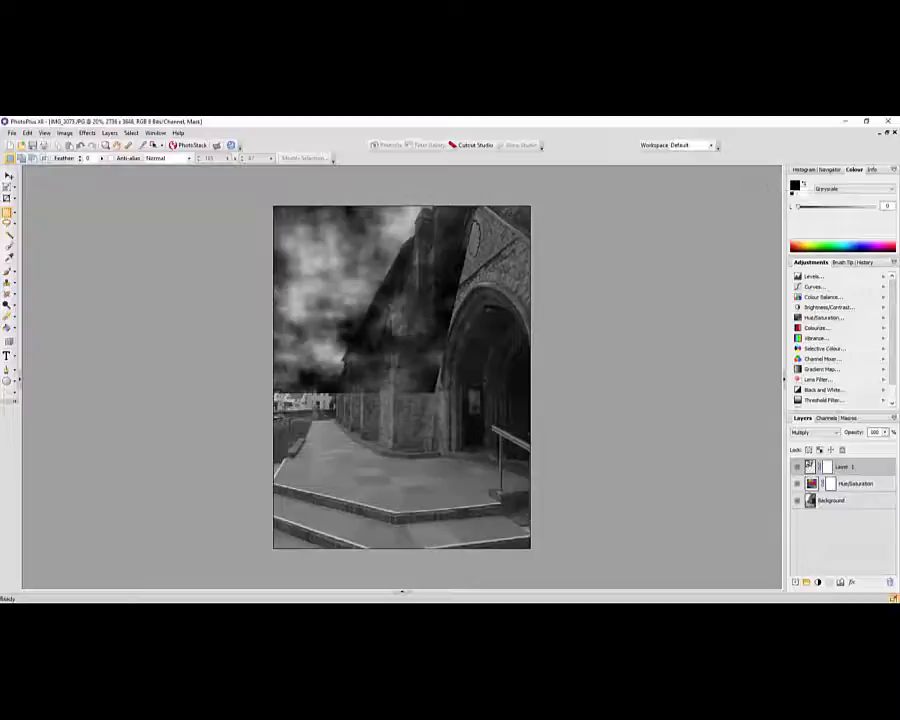
# Paint black on the cloud layer's mask with a size 425 brush at 87% opacity to clear the clouds from the church building.
pyautogui.click(7, 271)
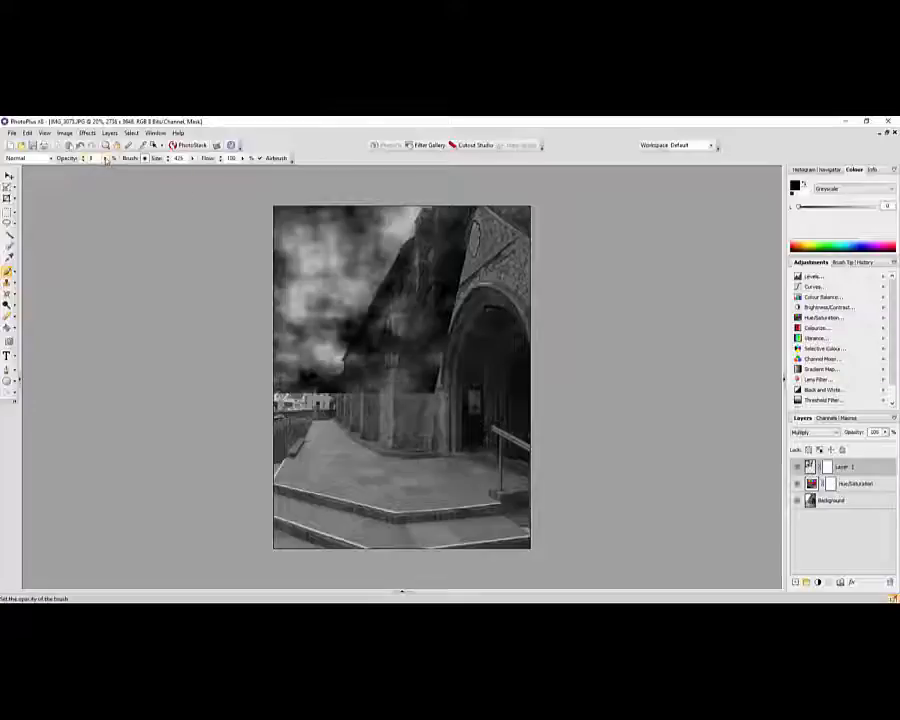
pyautogui.click(106, 159)
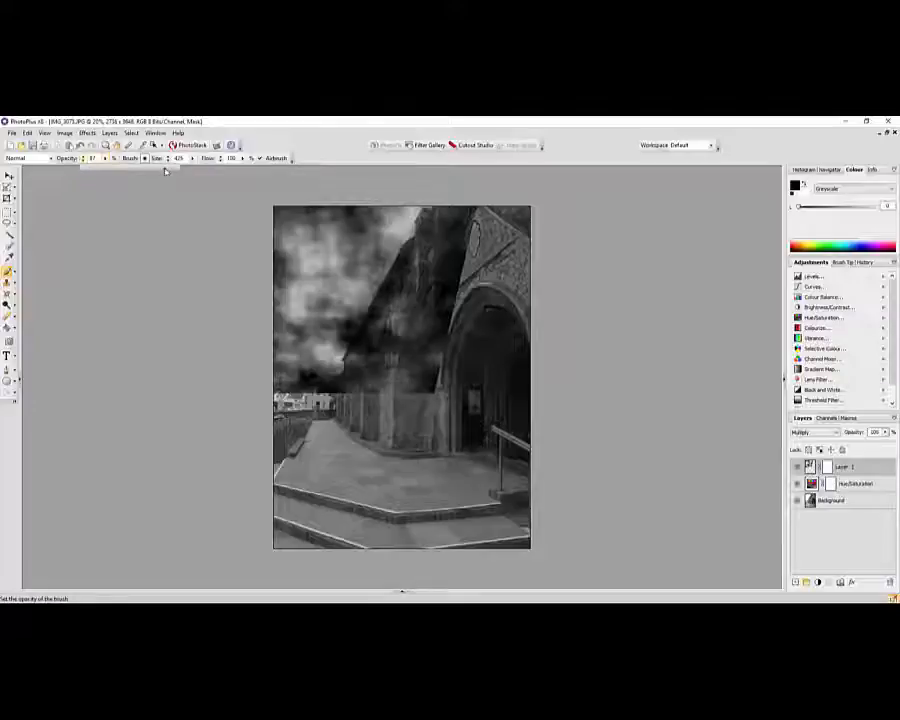
pyautogui.moveTo(166, 171); pyautogui.dragTo(165, 170)
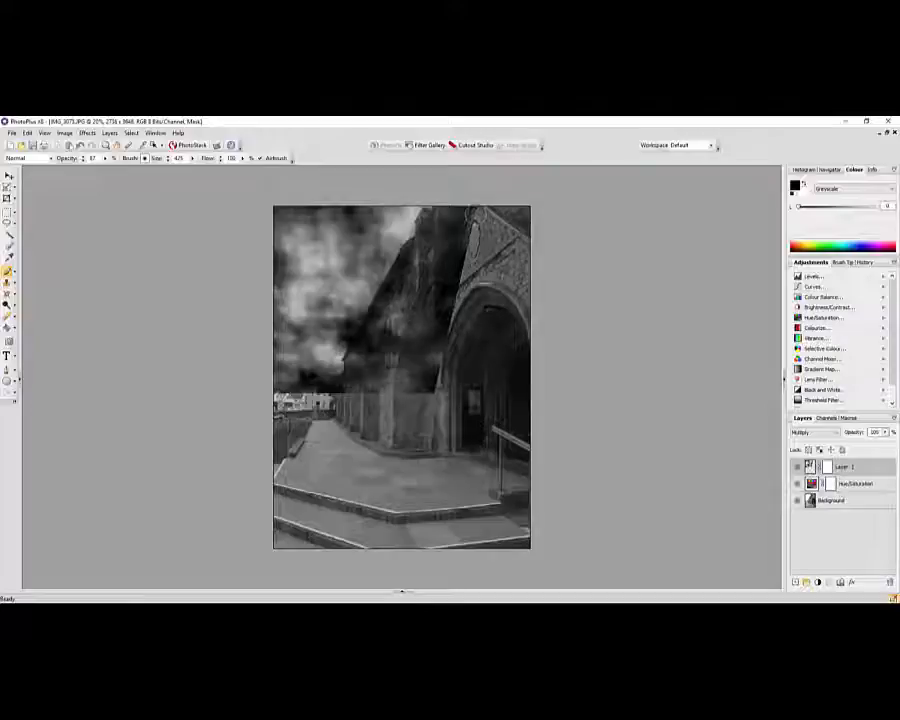
pyautogui.moveTo(470, 225); pyautogui.dragTo(458, 280)
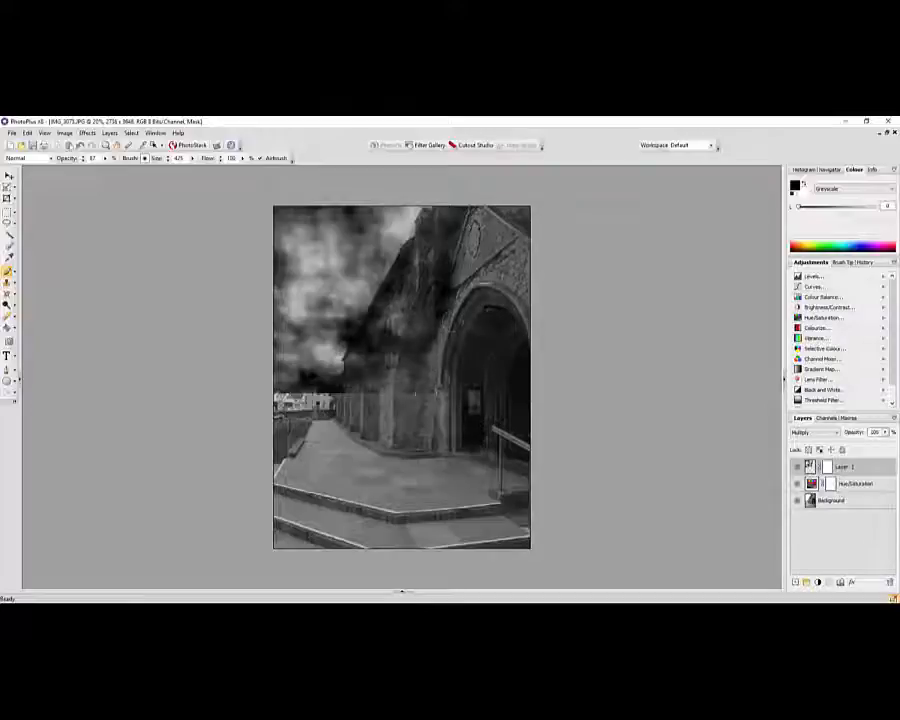
pyautogui.moveTo(426, 378); pyautogui.dragTo(408, 376)
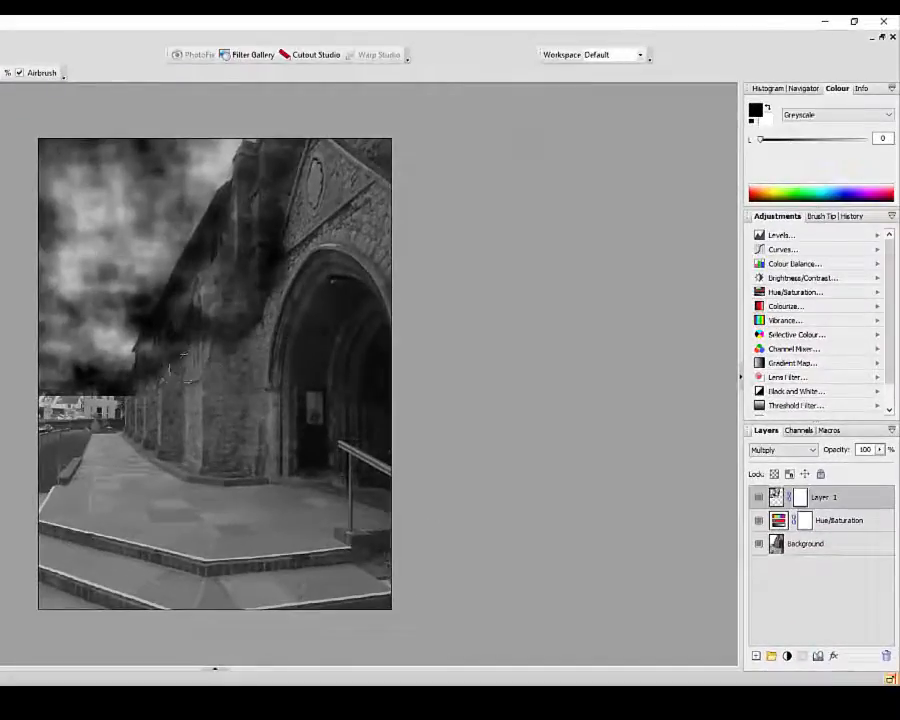
pyautogui.moveTo(184, 368)
pyautogui.mouseDown()
pyautogui.moveTo(178, 346)
pyautogui.moveTo(165, 349)
pyautogui.moveTo(216, 304)
pyautogui.moveTo(241, 212)
pyautogui.moveTo(260, 205)
pyautogui.moveTo(294, 269)
pyautogui.moveTo(275, 294)
pyautogui.moveTo(281, 242)
pyautogui.moveTo(293, 226)
pyautogui.moveTo(293, 159)
pyautogui.mouseUp()
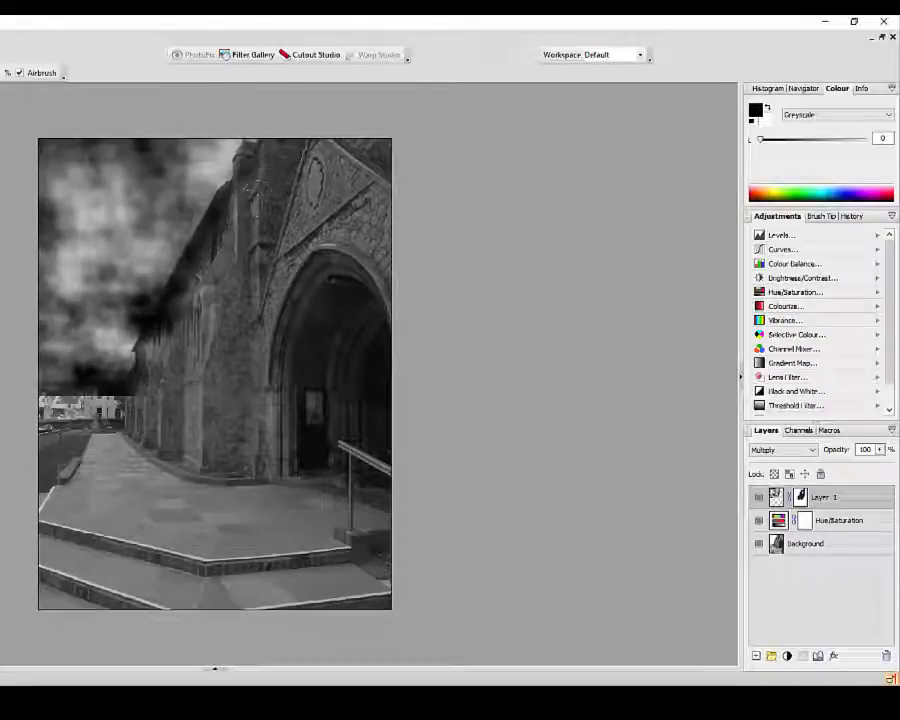
pyautogui.moveTo(213, 240); pyautogui.dragTo(165, 330)
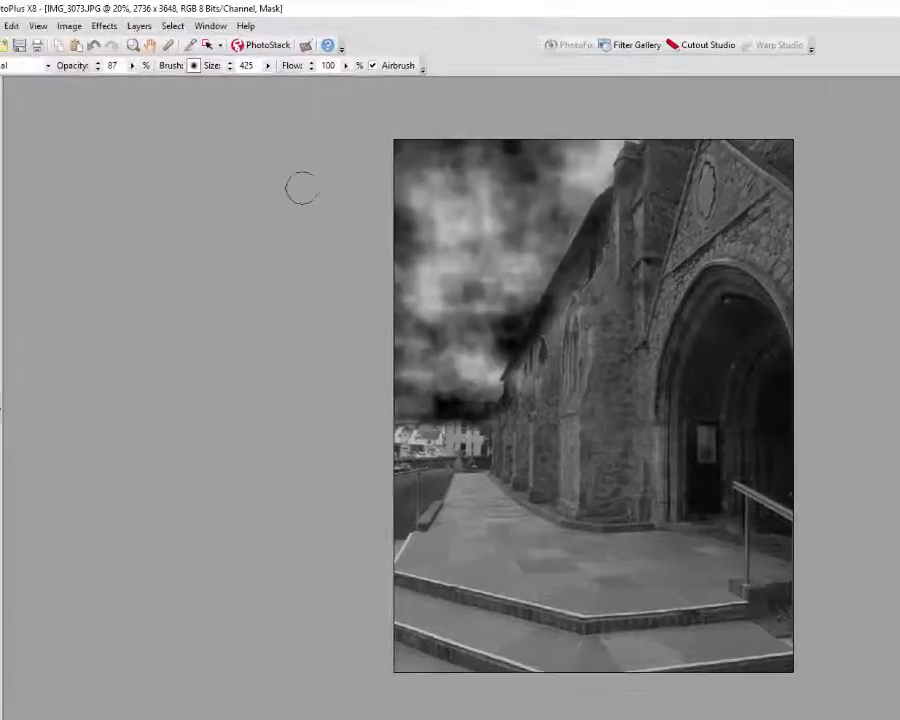
# Lower the brush opacity to 10% and softly fade the clouds' lower edge around the distant houses on the mask.
pyautogui.click(131, 65)
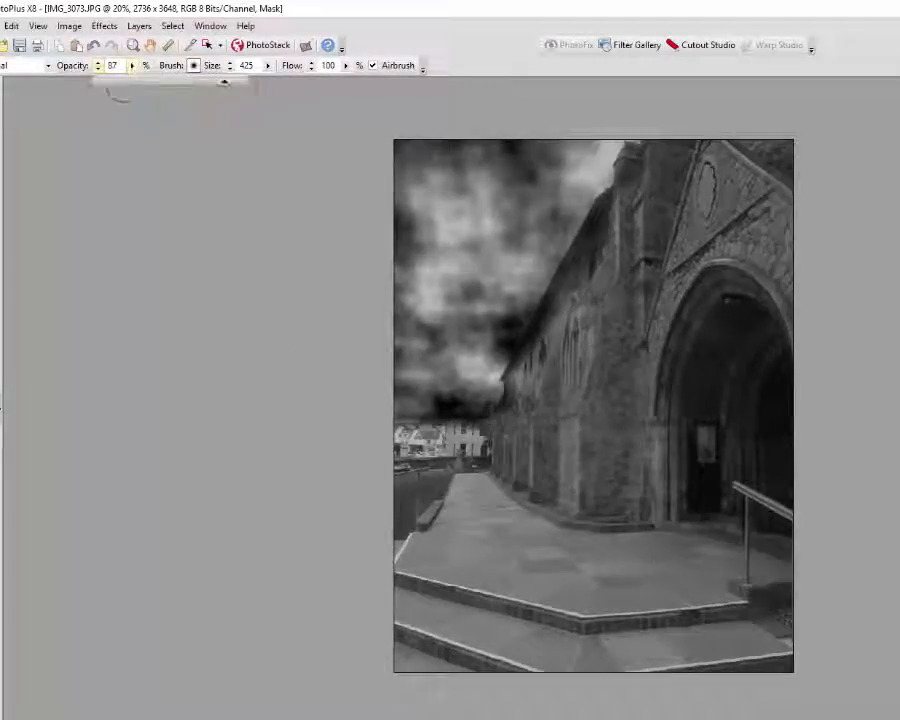
pyautogui.moveTo(112, 81); pyautogui.dragTo(112, 81)
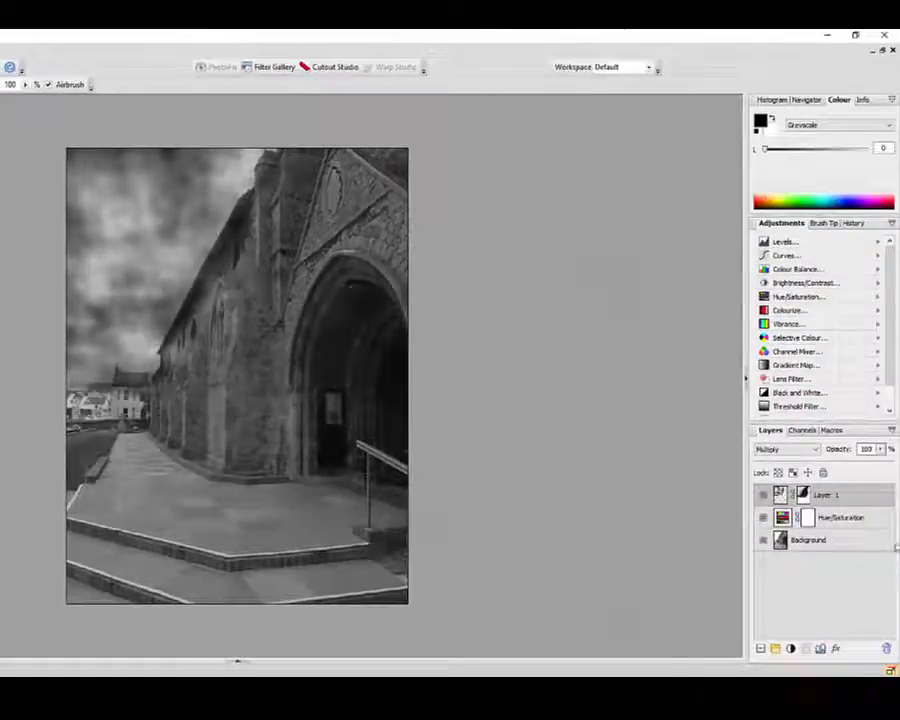
# Compare the edited scene with the original photo by isolating the Background layer and restoring the other layers.
pyautogui.click(765, 541)
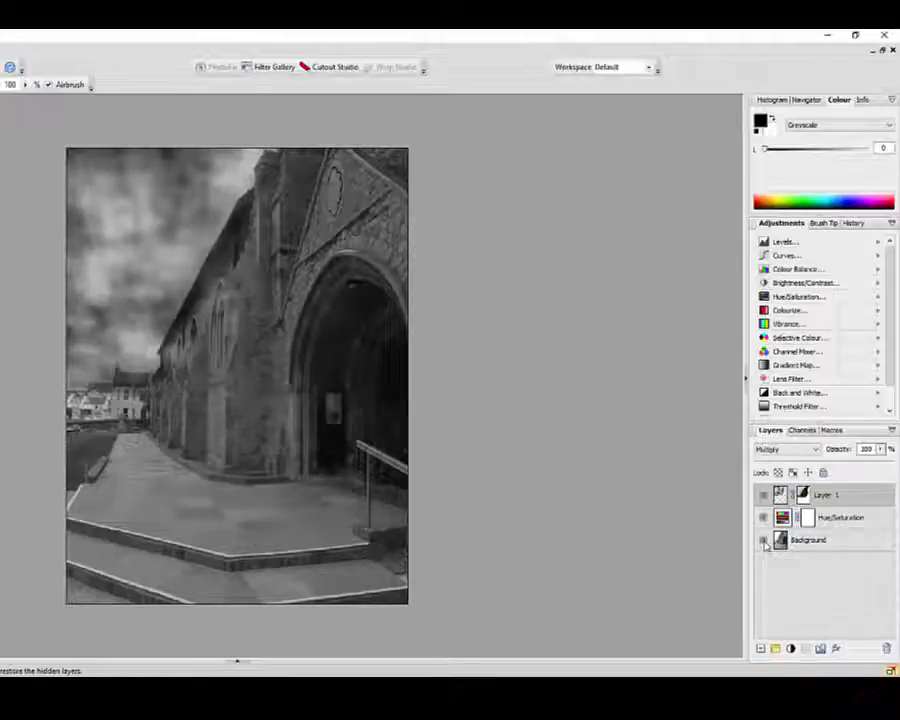
pyautogui.keyDown('alt'); pyautogui.click(765, 541); pyautogui.keyUp('alt')
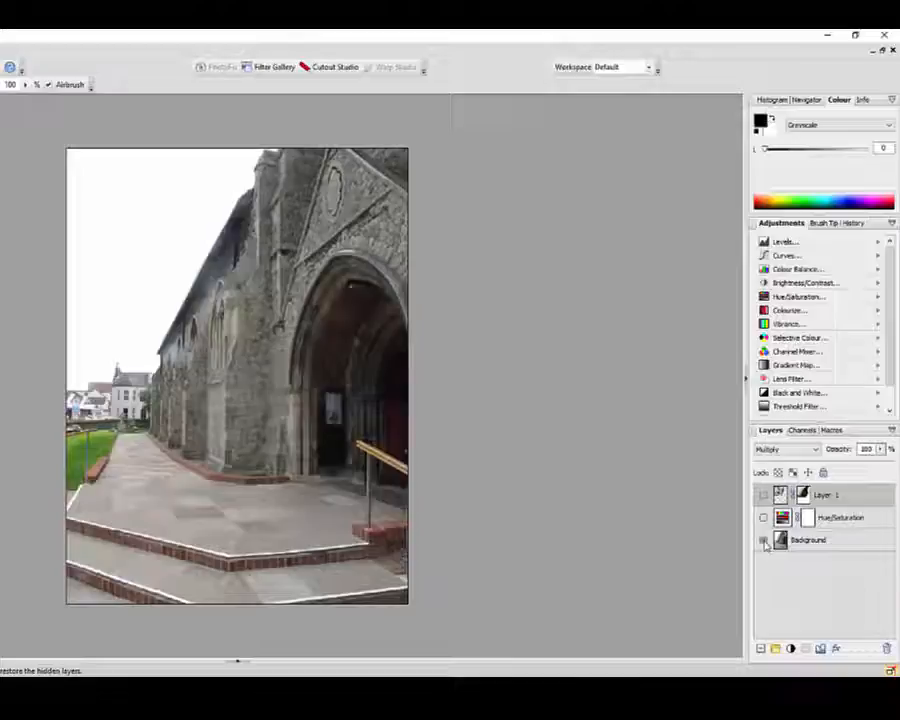
pyautogui.keyDown('alt'); pyautogui.click(765, 541); pyautogui.keyUp('alt')
pyautogui.keyDown('alt'); pyautogui.click(765, 541); pyautogui.keyUp('alt')
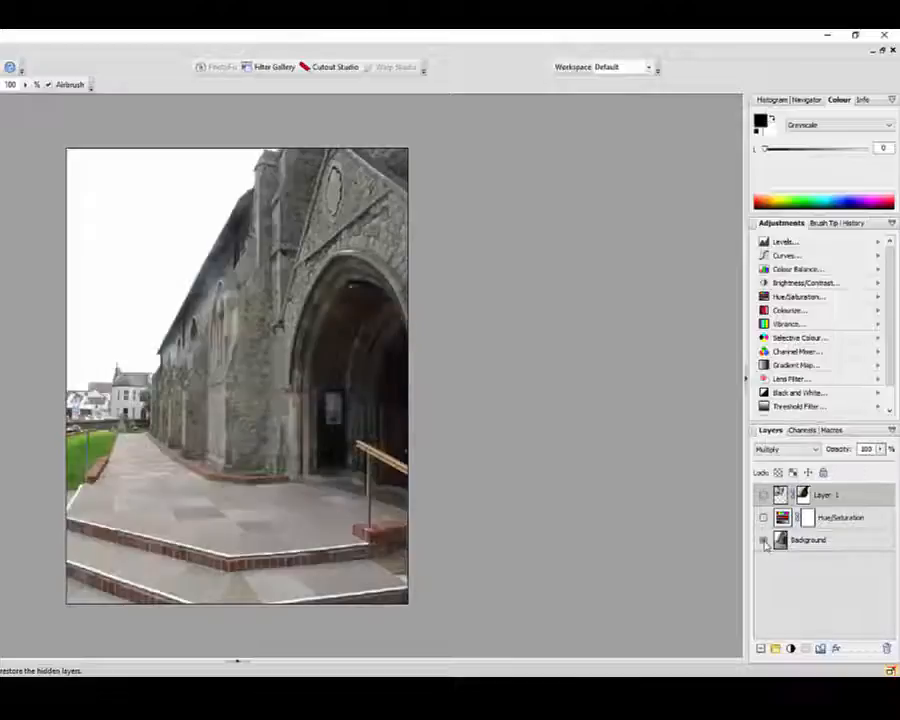
pyautogui.keyDown('alt'); pyautogui.click(765, 541); pyautogui.keyUp('alt')
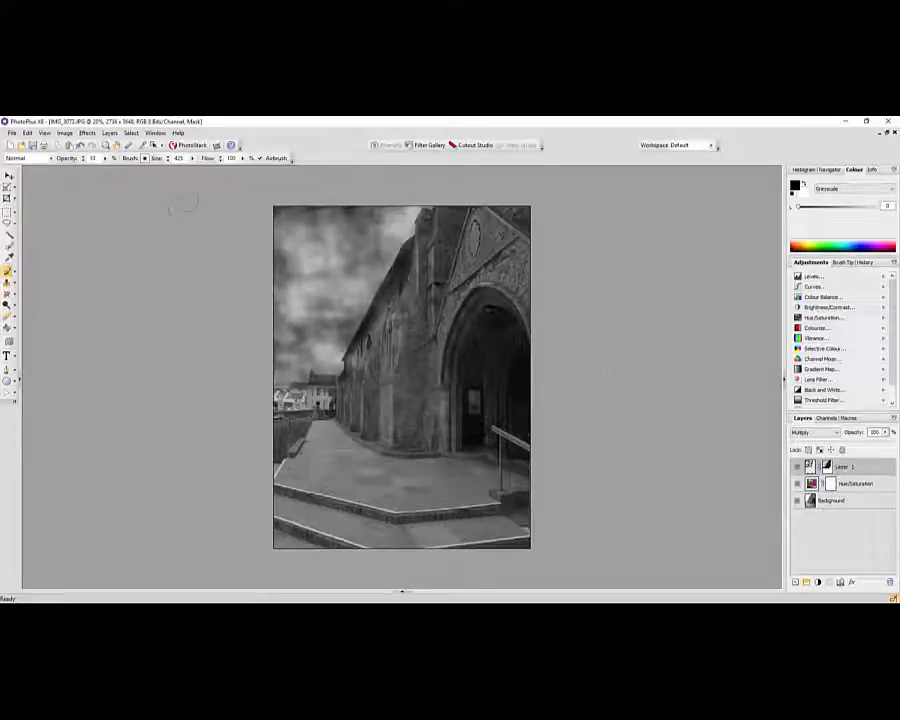
# Select all layers, copy them merged, and paste the result as a new layer at the head of the stack.
pyautogui.click(109, 133)
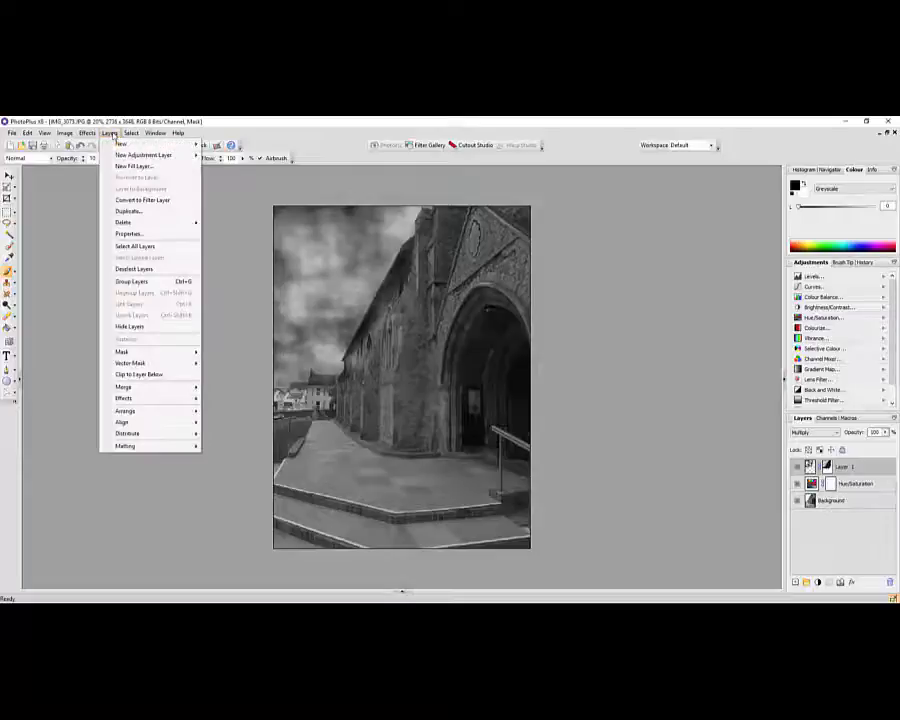
pyautogui.click(135, 245)
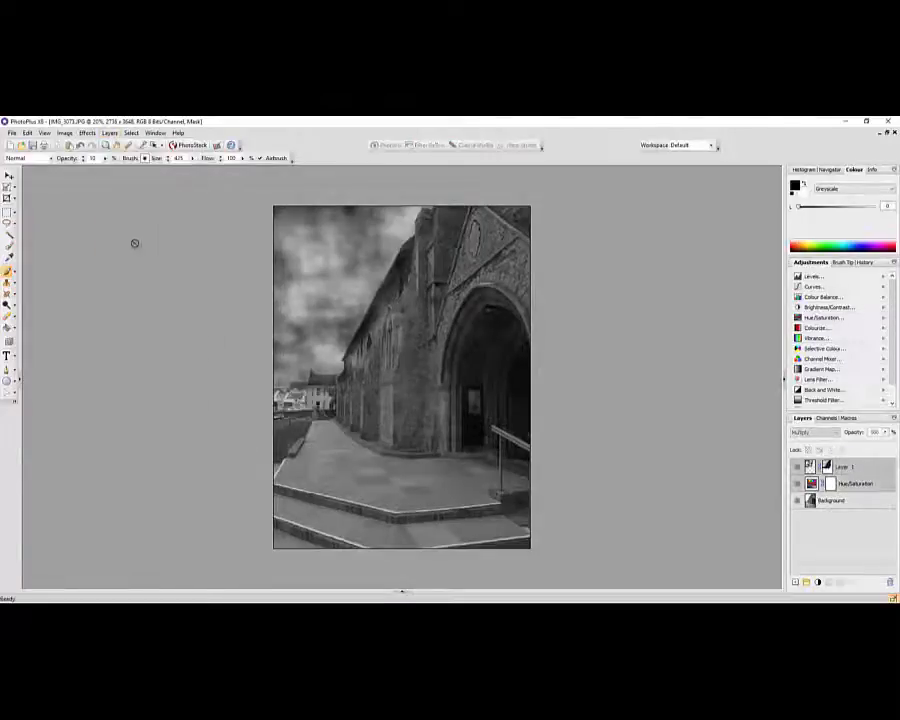
pyautogui.click(30, 133)
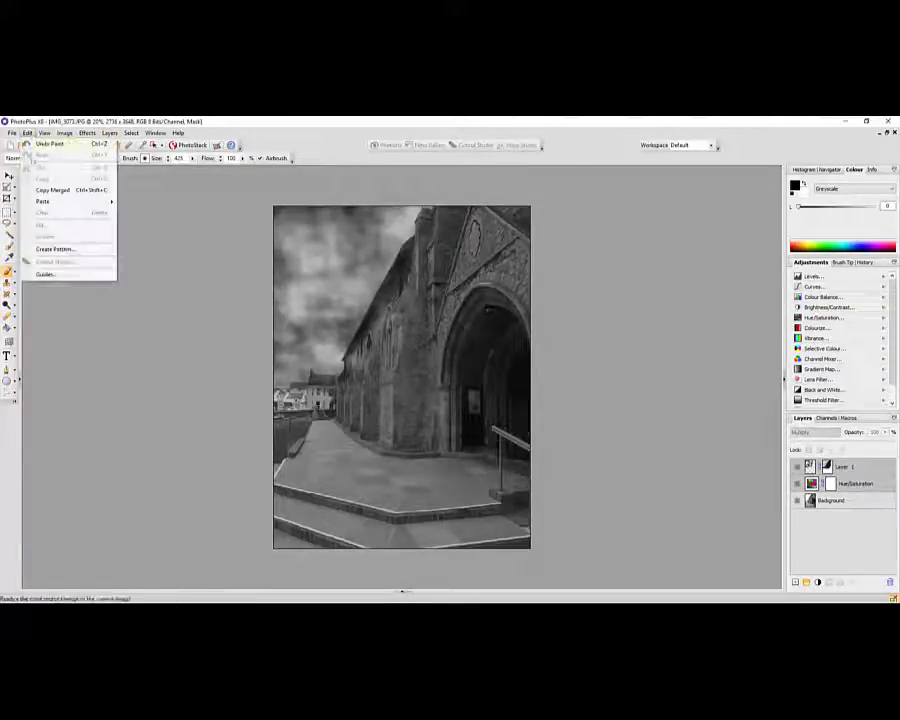
pyautogui.click(47, 191)
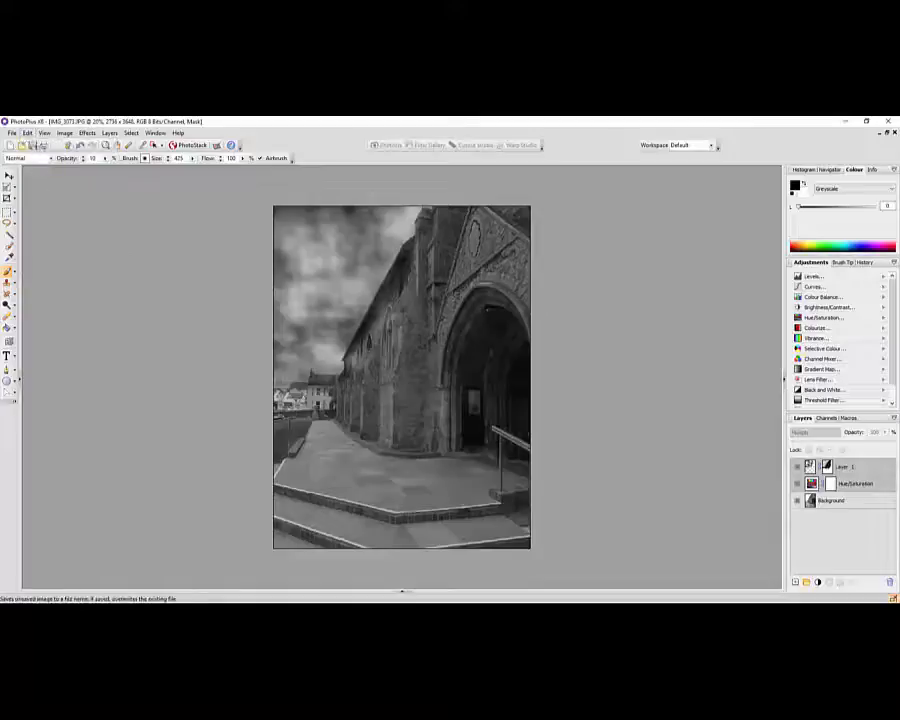
pyautogui.click(29, 133)
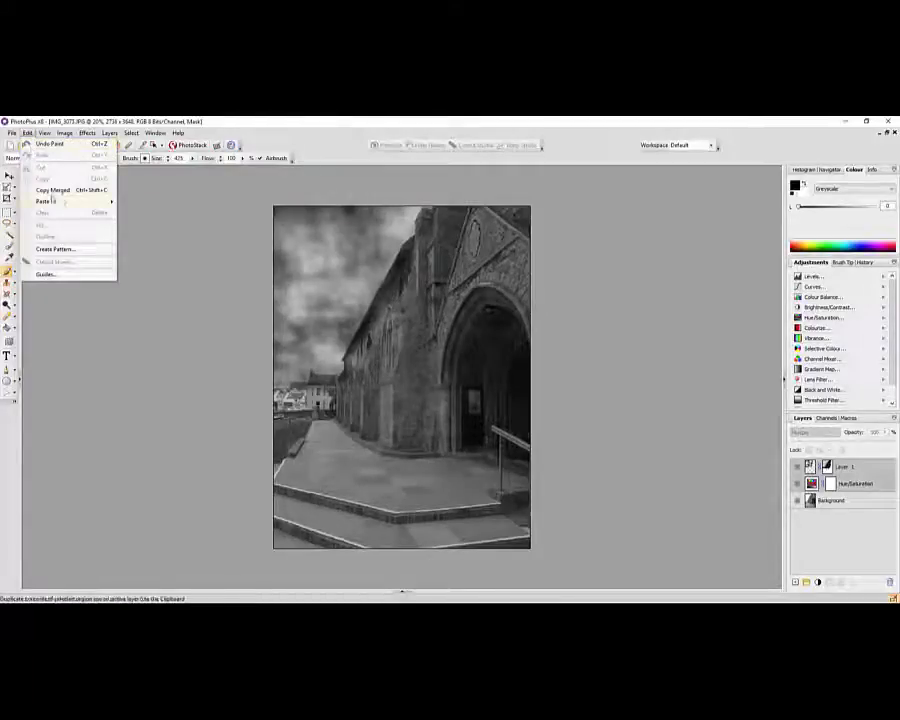
pyautogui.moveTo(84, 201)
pyautogui.click(148, 213)
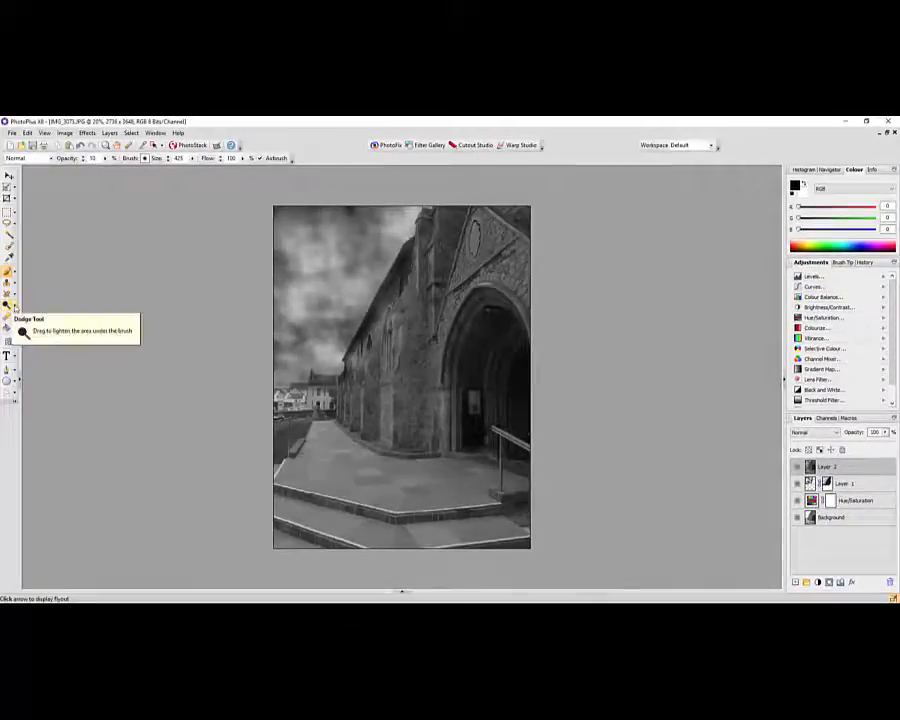
# Darken patches of the pavement on the merged layer with the Burn tool, size 240, Shadows tones, exposure 2%.
pyautogui.click(13, 306)
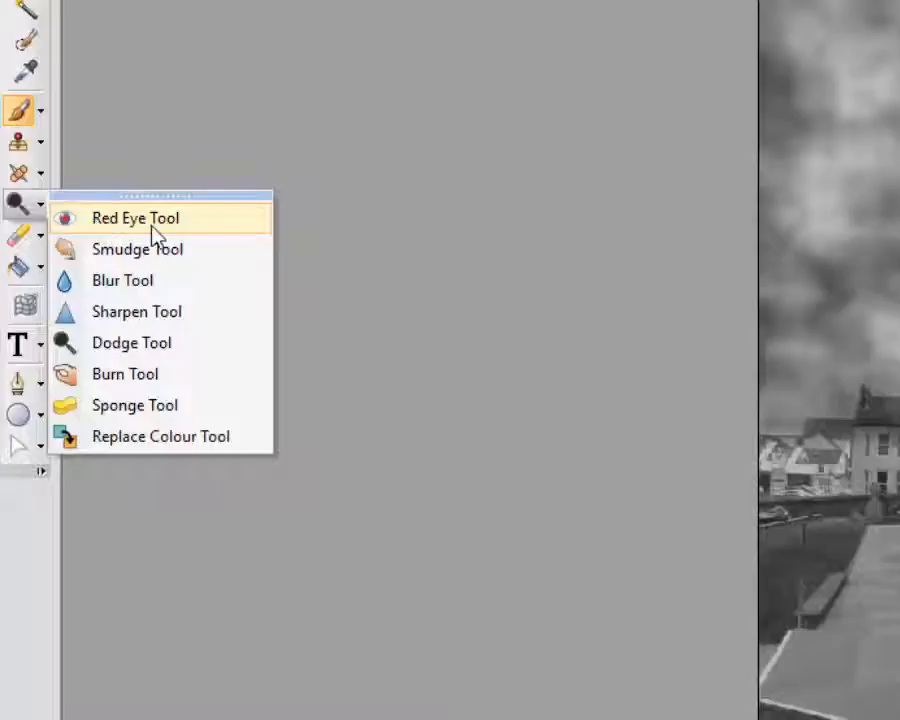
pyautogui.click(99, 384)
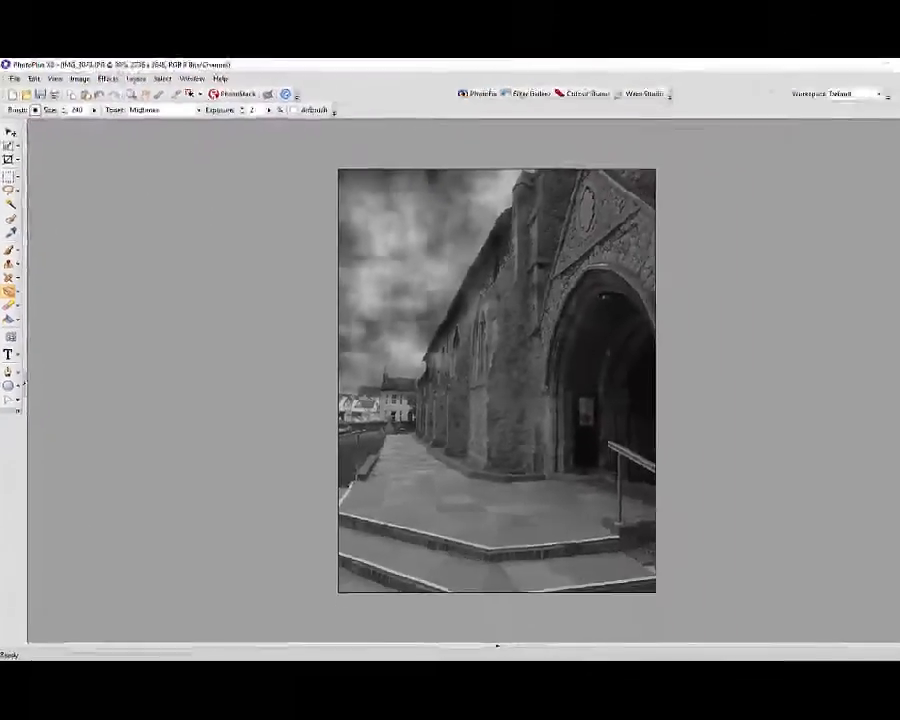
pyautogui.click(200, 110)
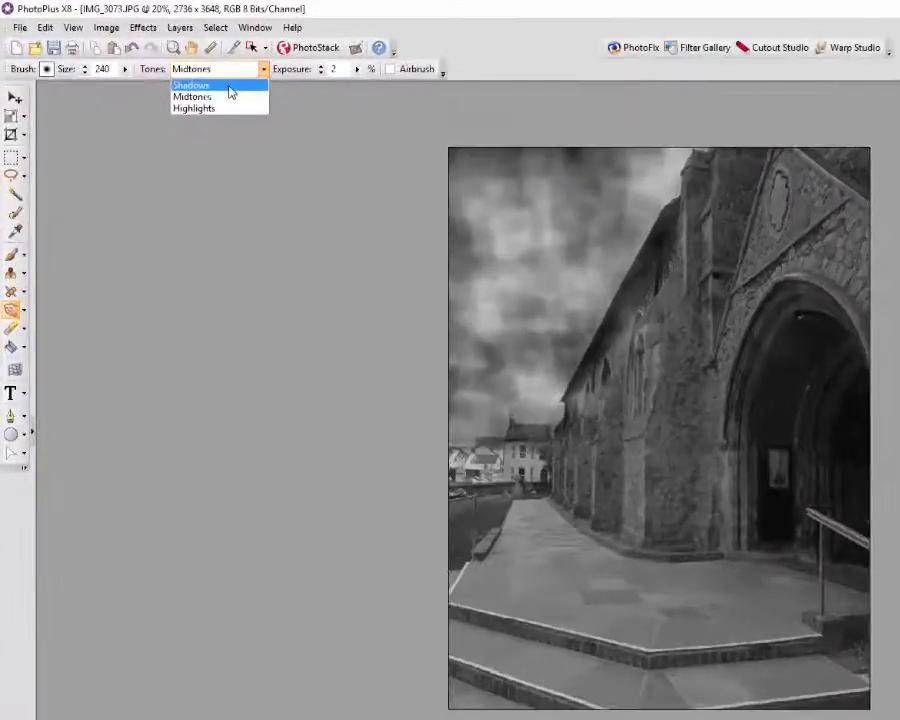
pyautogui.click(138, 168)
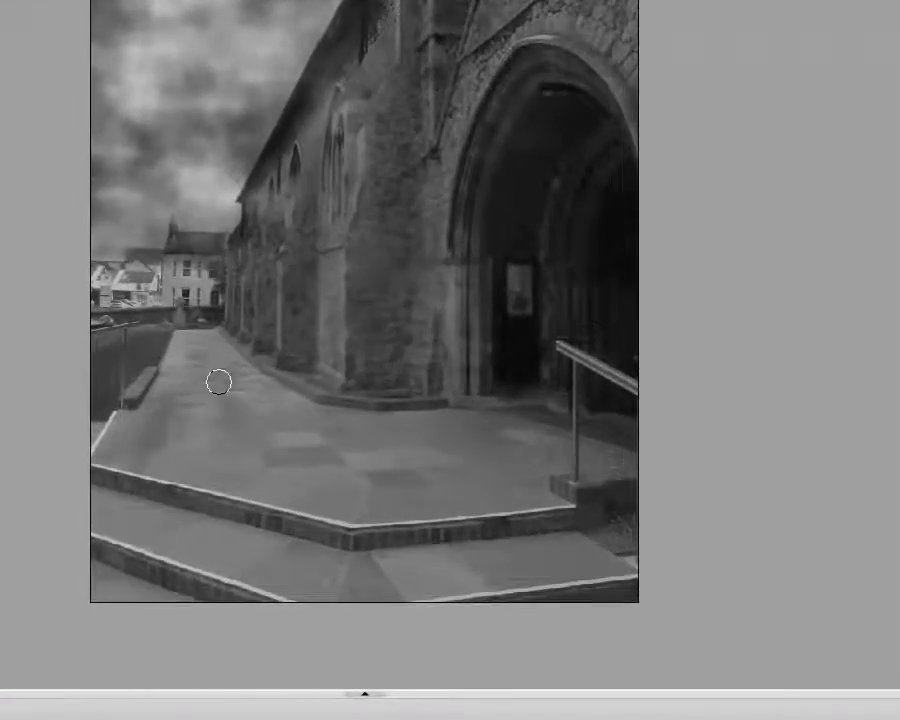
pyautogui.moveTo(218, 381)
pyautogui.mouseDown()
pyautogui.moveTo(218, 414)
pyautogui.moveTo(230, 413)
pyautogui.moveTo(228, 454)
pyautogui.moveTo(237, 457)
pyautogui.moveTo(160, 433)
pyautogui.mouseUp()
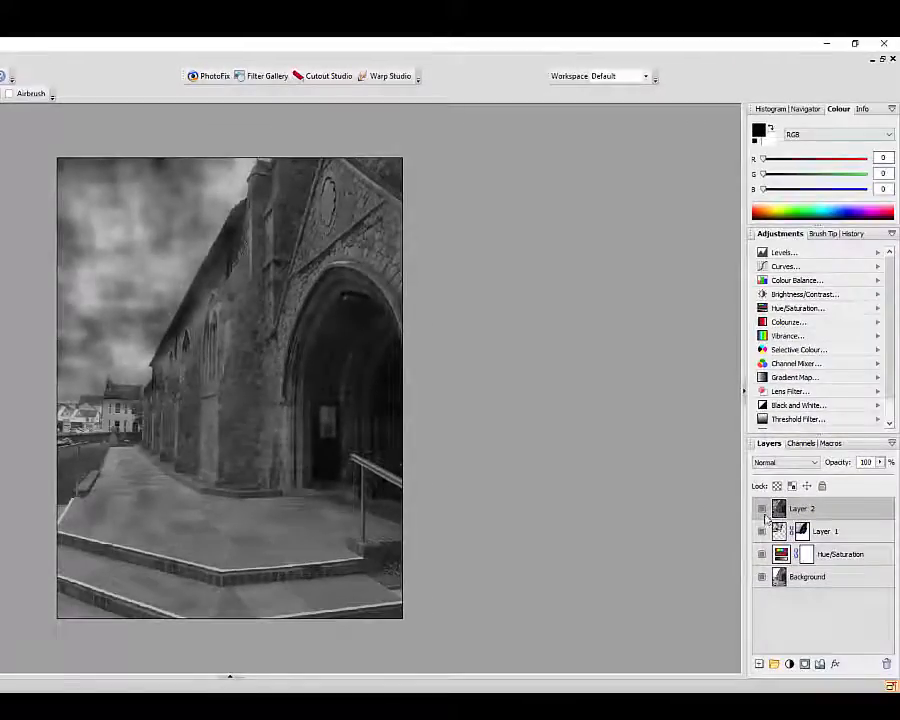
# Toggle the merged layer's visibility repeatedly to compare the scene before and after burning the shadows.
pyautogui.click(763, 510)
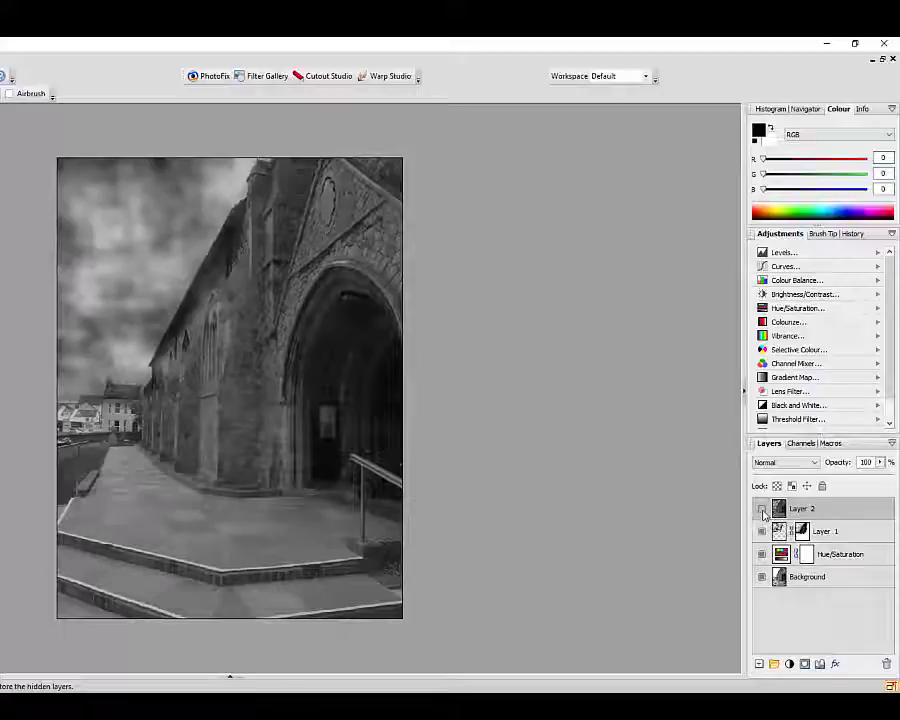
pyautogui.click(763, 510)
pyautogui.click(763, 510)
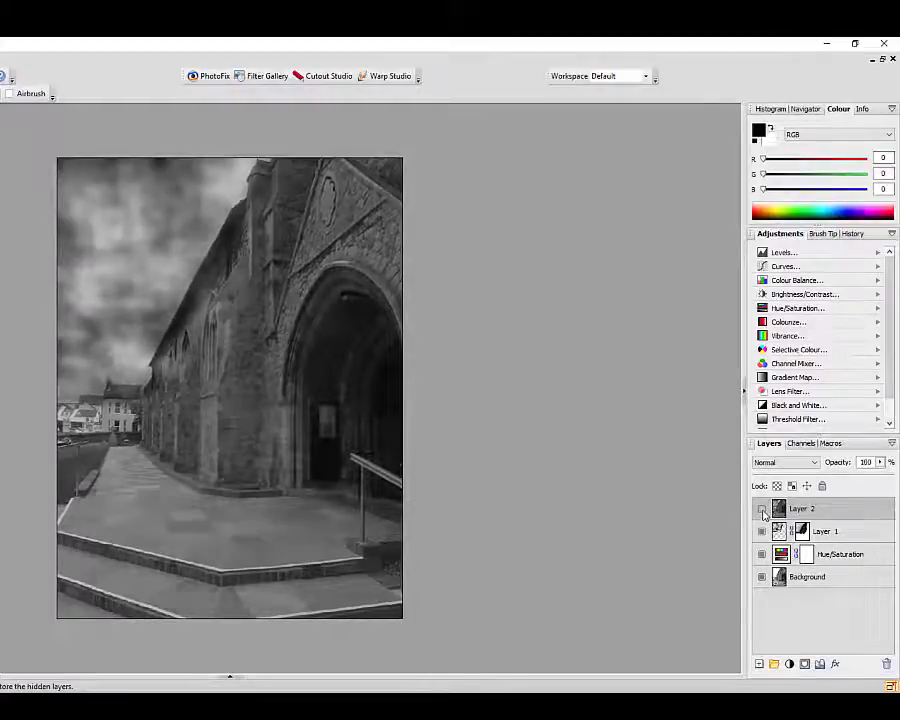
pyautogui.click(763, 510)
pyautogui.click(763, 510)
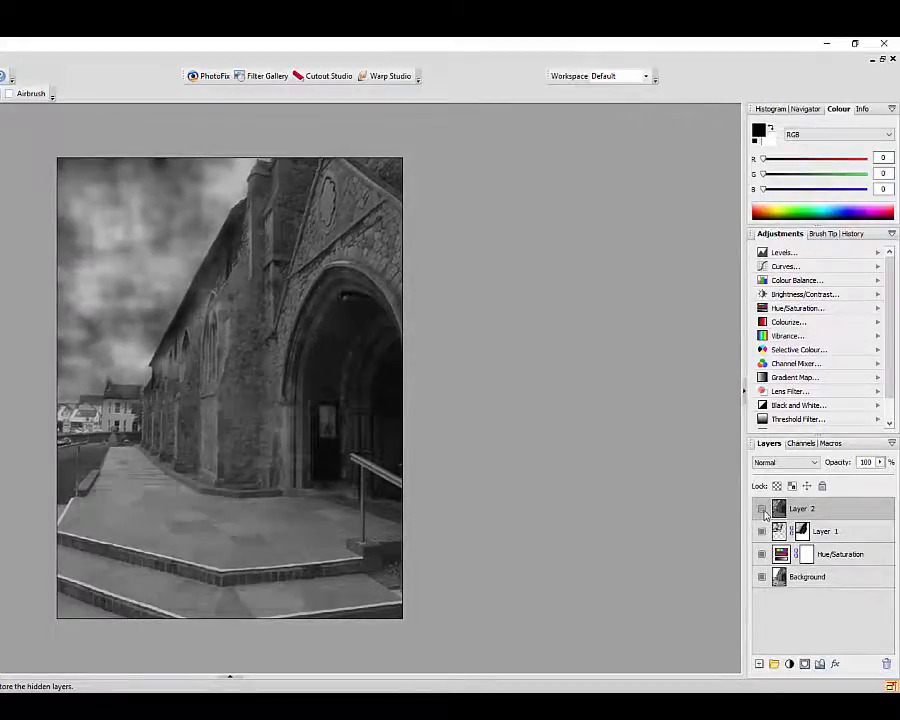
pyautogui.click(763, 510)
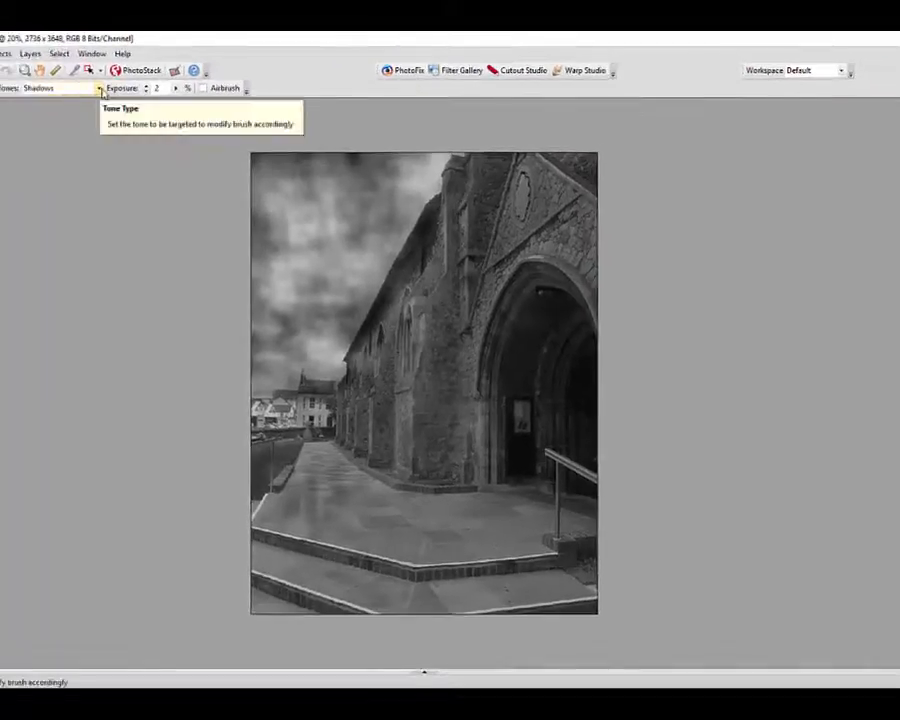
# Set the Burn tool's target tones to Midtones.
pyautogui.click(99, 88)
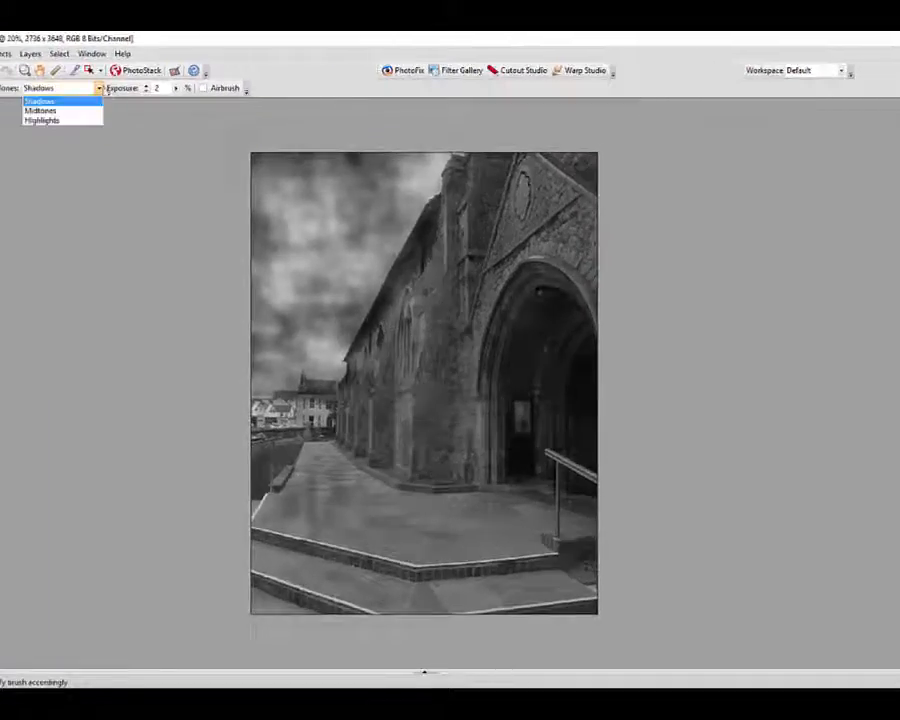
pyautogui.click(63, 112)
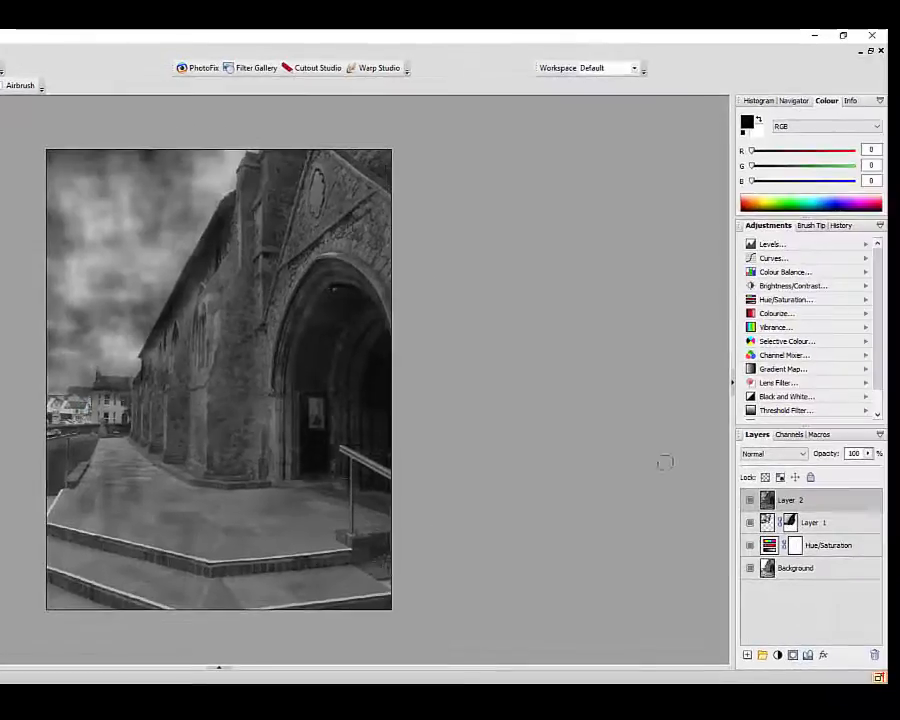
# Toggle Layer 2's visibility to review the burned areas, and show the Background layer alone to compare with the original photo.
pyautogui.click(749, 500)
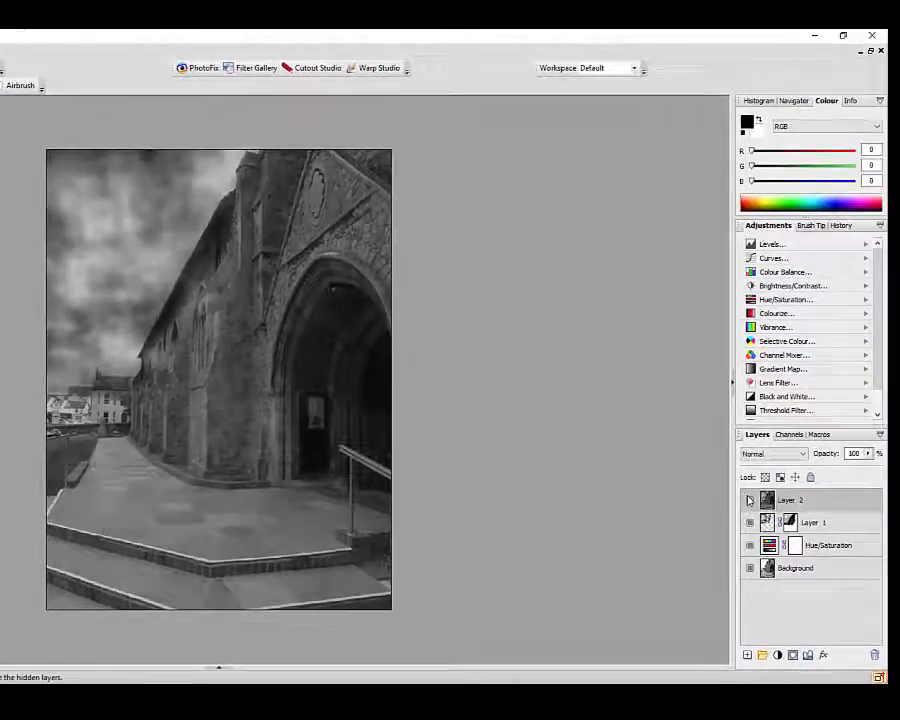
pyautogui.click(749, 500)
pyautogui.click(749, 500)
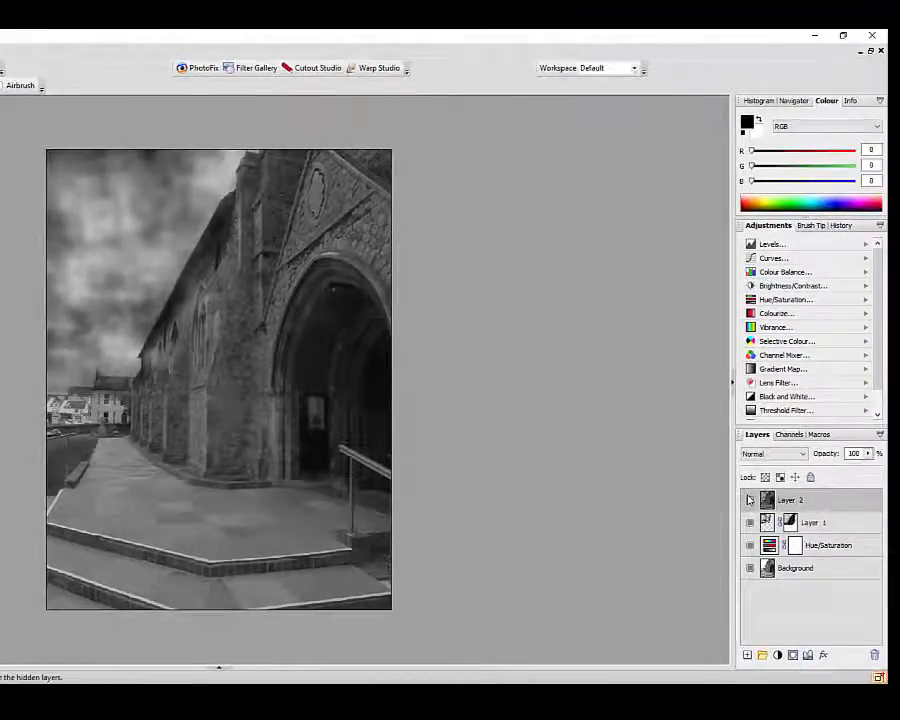
pyautogui.click(749, 500)
pyautogui.click(749, 500)
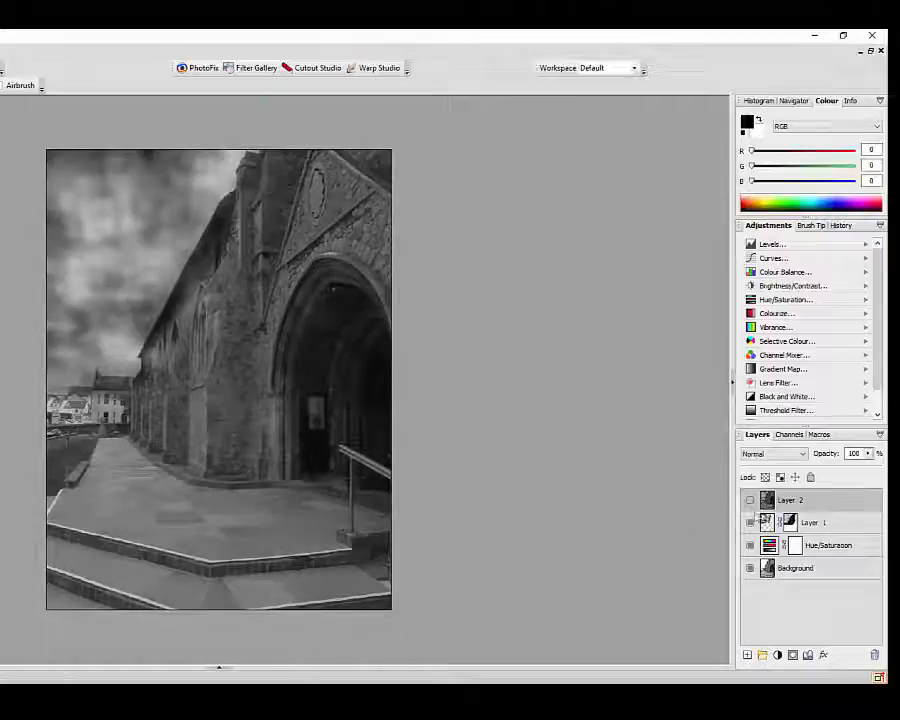
pyautogui.click(749, 500)
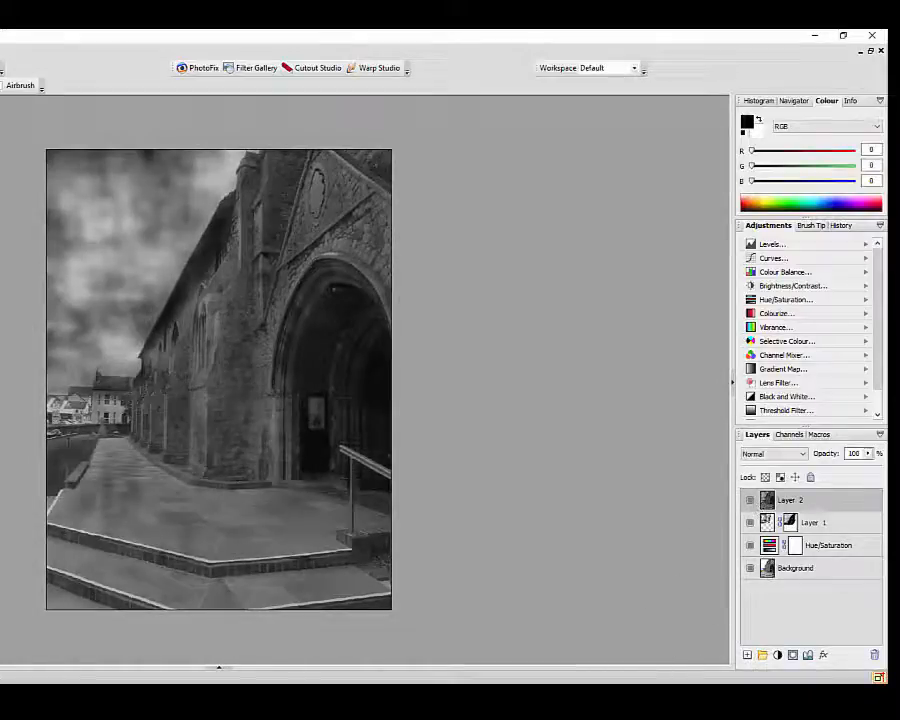
pyautogui.keyDown('alt'); pyautogui.click(750, 568); pyautogui.keyUp('alt')
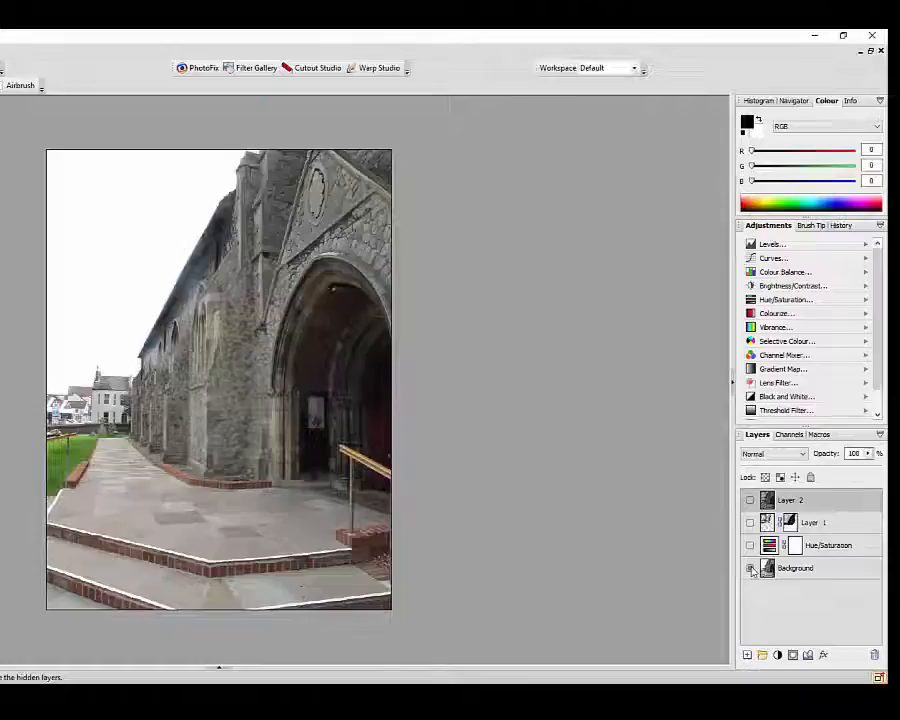
pyautogui.keyDown('alt'); pyautogui.click(750, 568); pyautogui.keyUp('alt')
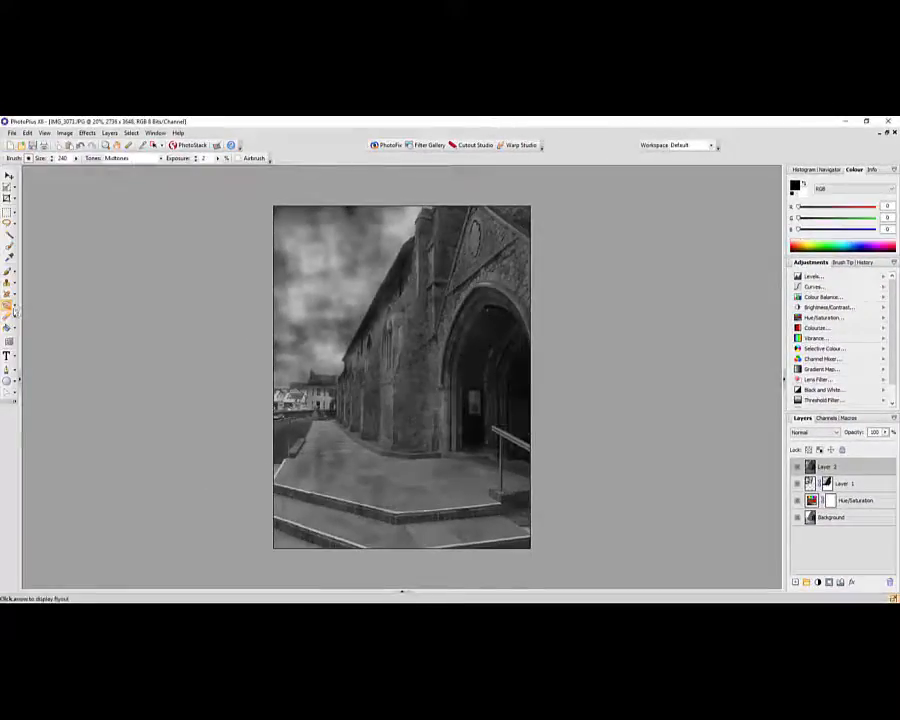
# Duplicate Layer 2 within the same document, keeping the default name Layer 2 Copy.
pyautogui.click(14, 312)
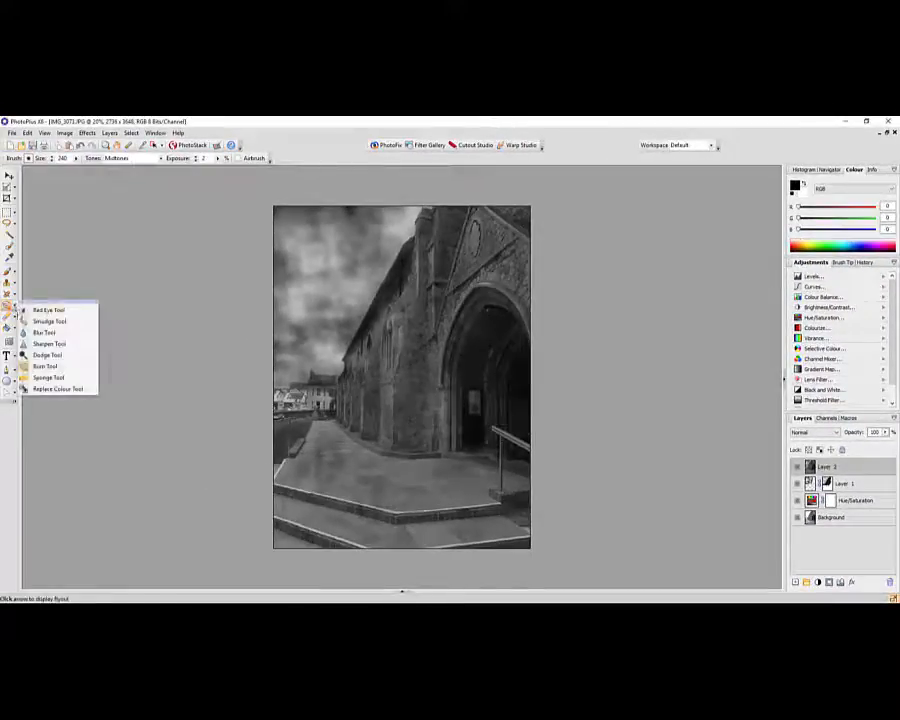
pyautogui.click(845, 473)
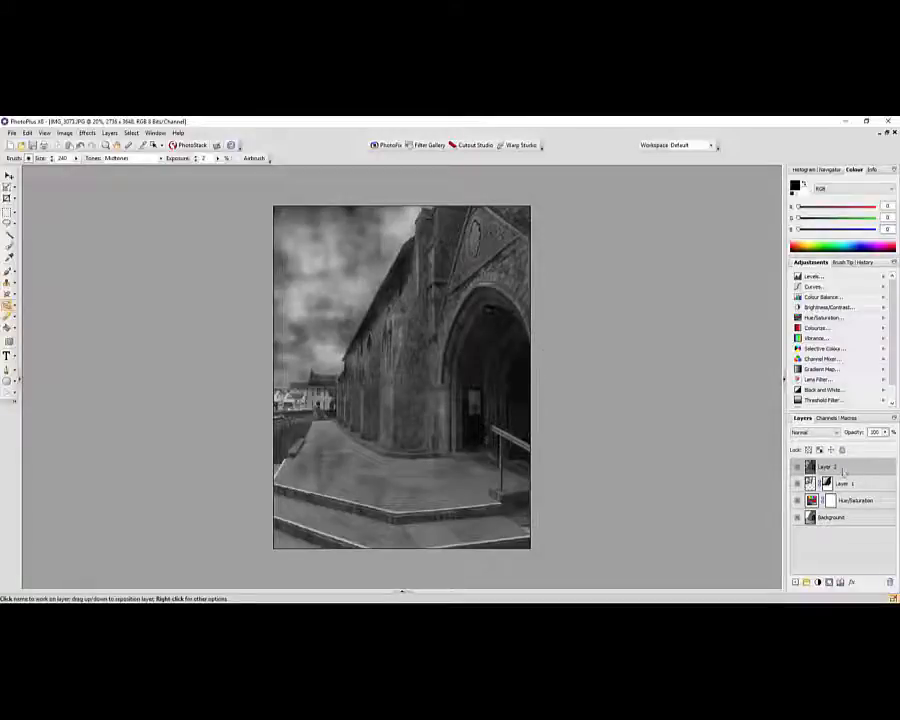
pyautogui.rightClick(842, 470)
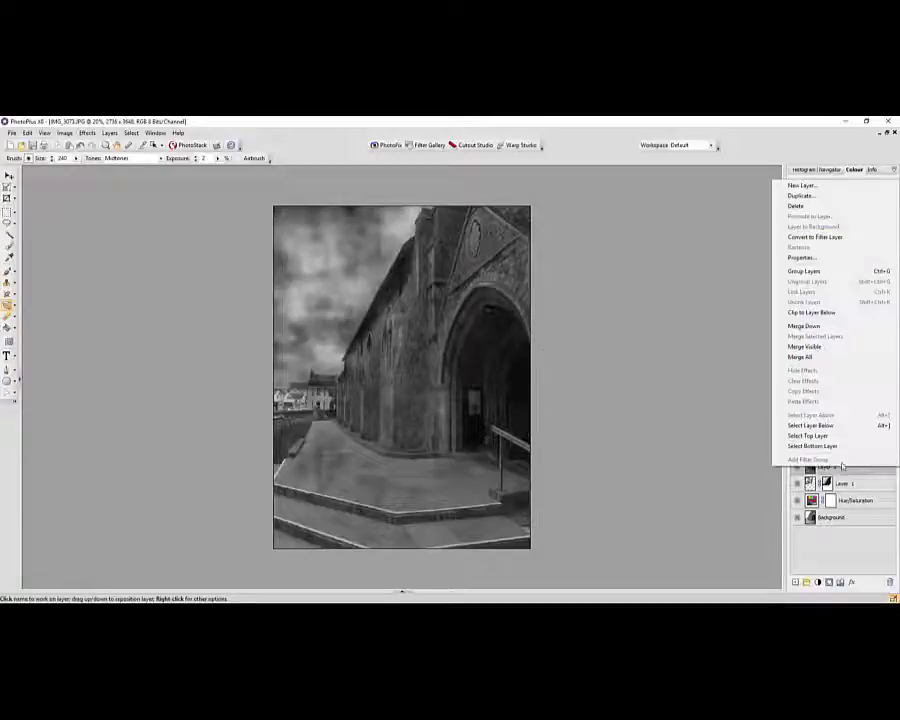
pyautogui.click(811, 196)
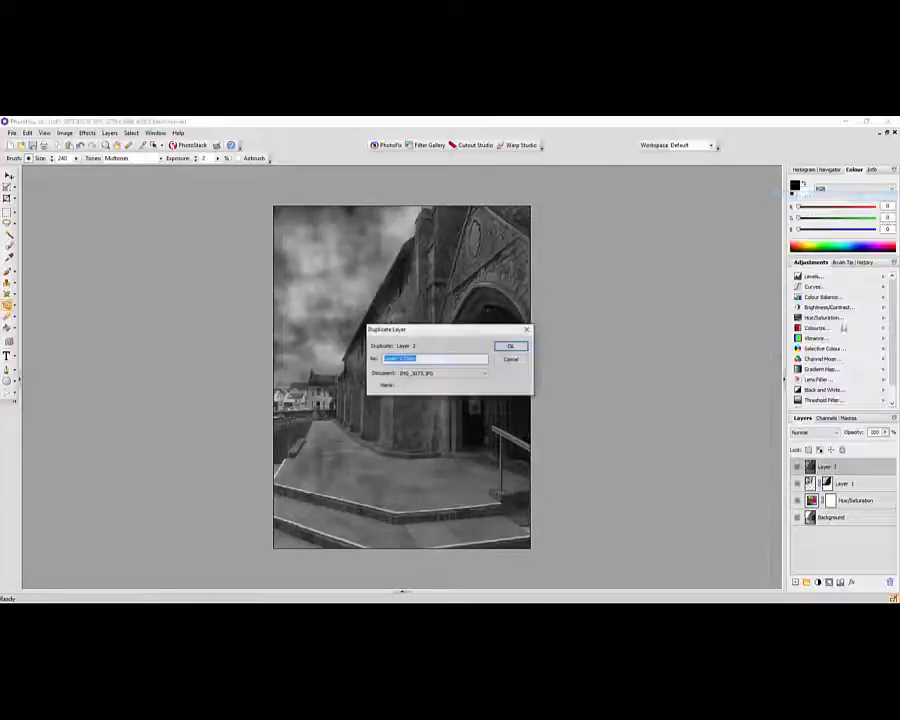
pyautogui.click(512, 347)
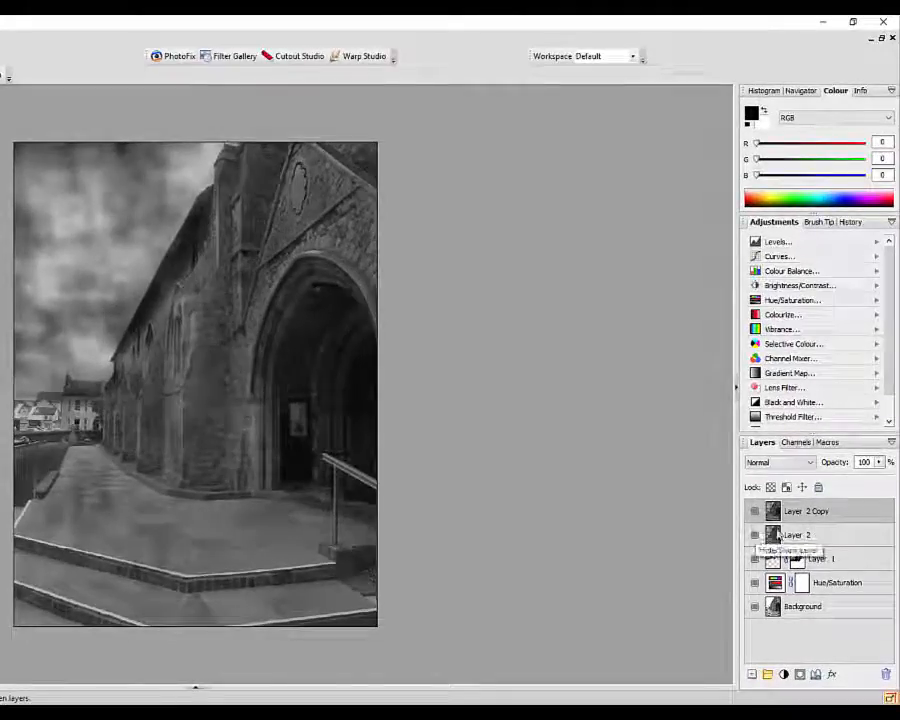
# Rename Layer 2 as burn.
pyautogui.doubleClick(833, 540)
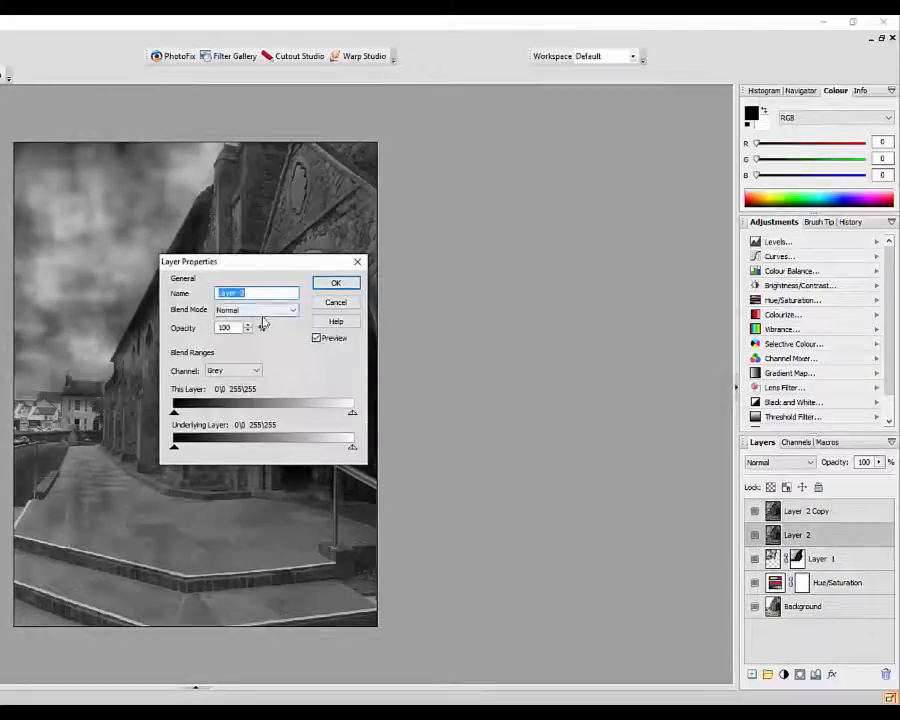
pyautogui.write('burn')
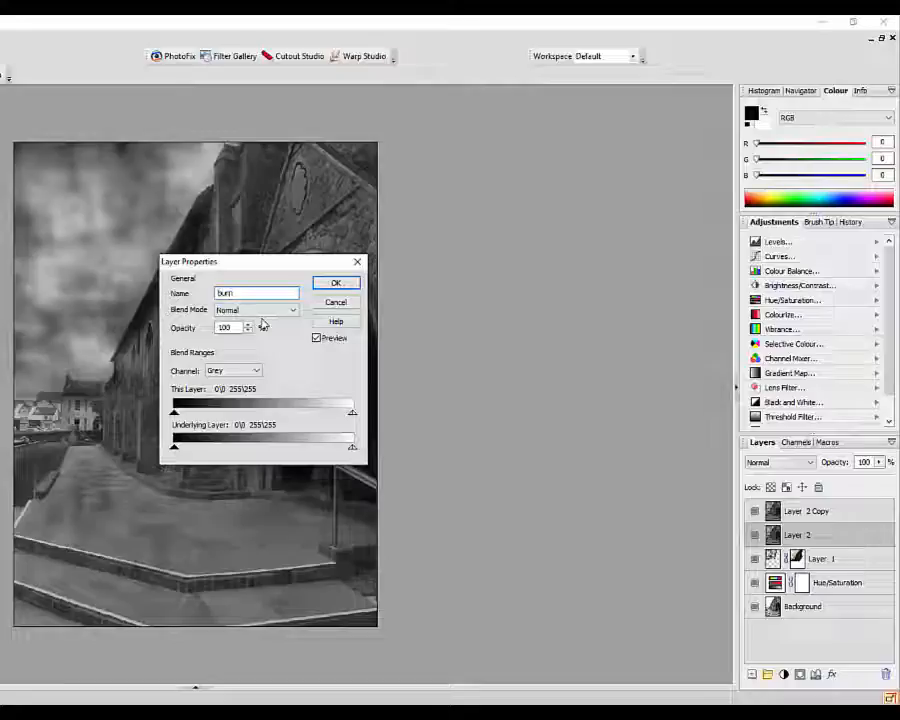
pyautogui.click(336, 283)
# Rename Layer 2 Copy as dodge.
pyautogui.doubleClick(830, 510)
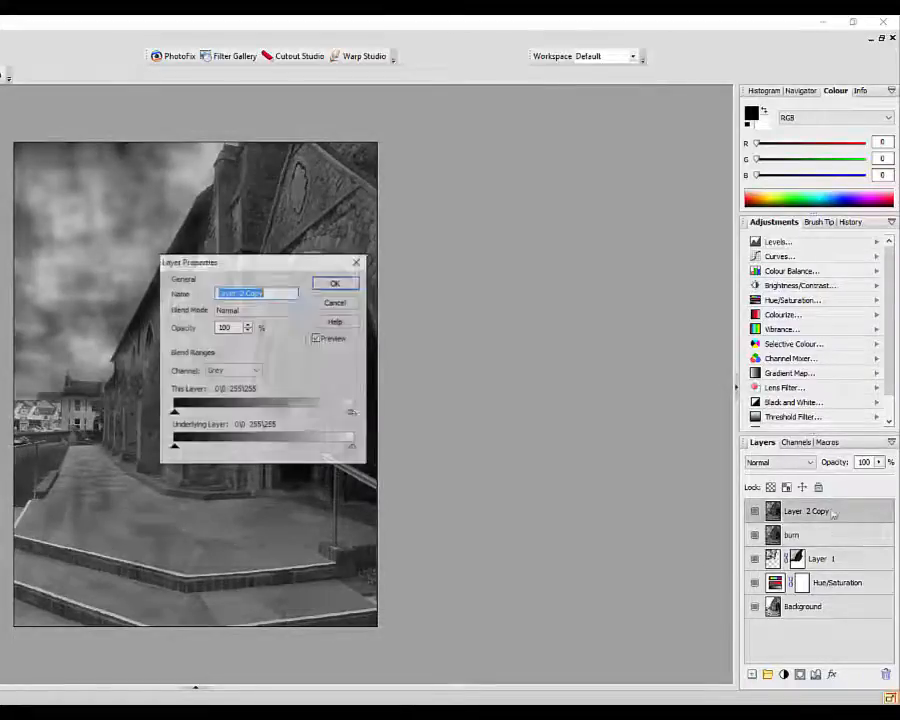
pyautogui.write('dod')
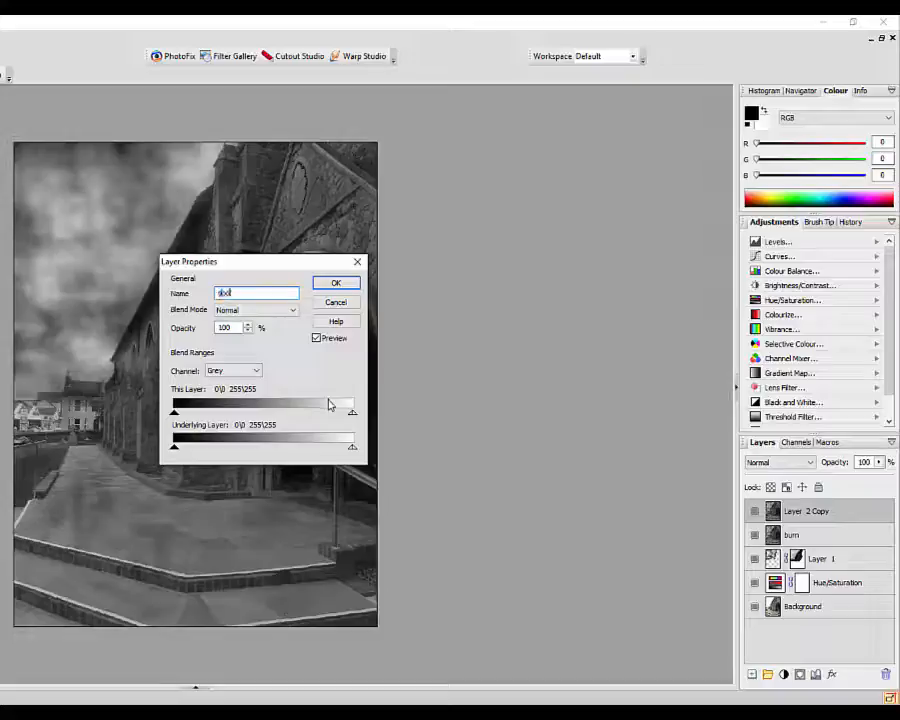
pyautogui.write('ge')
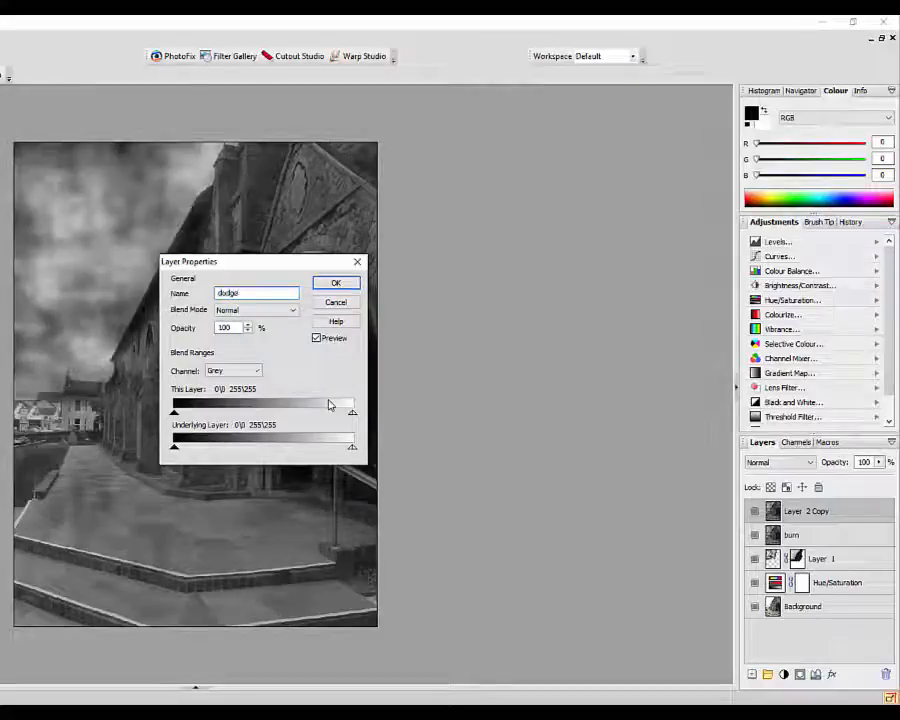
pyautogui.click(336, 283)
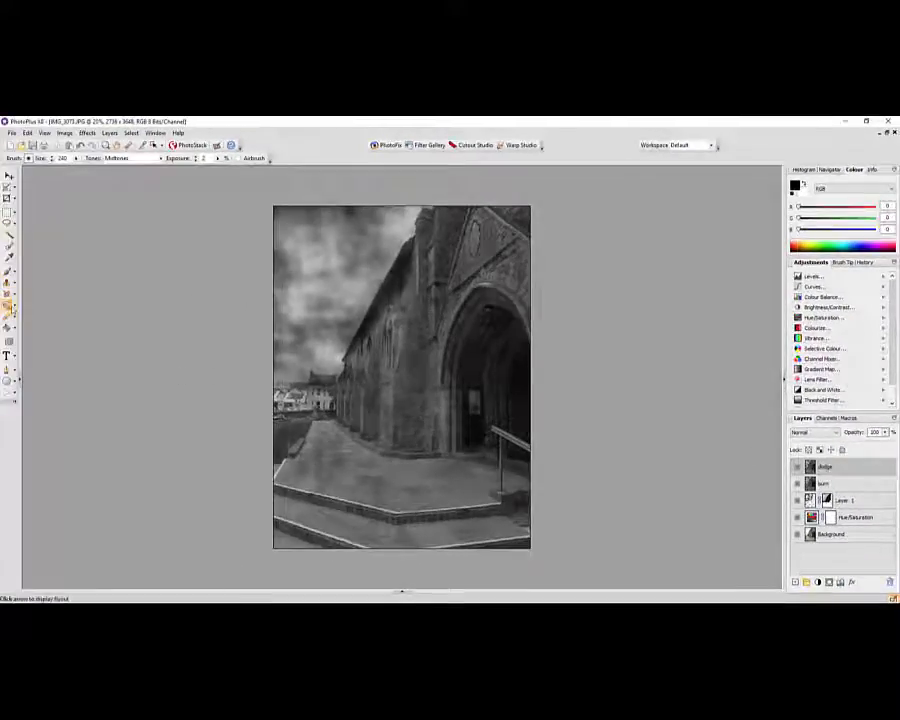
# Lighten the dark interior of the church archway on the dodge layer with the Dodge tool, size 230, Shadows tones, exposure 4%.
pyautogui.click(13, 307)
pyautogui.click(40, 352)
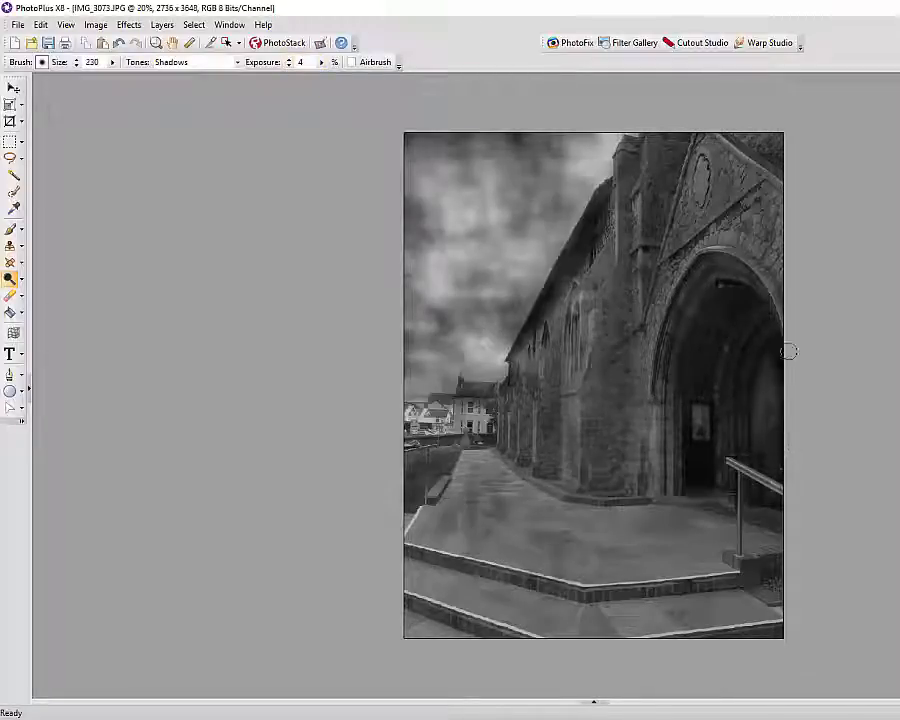
pyautogui.moveTo(749, 378)
pyautogui.mouseDown()
pyautogui.moveTo(722, 322)
pyautogui.moveTo(690, 348)
pyautogui.moveTo(698, 303)
pyautogui.moveTo(691, 350)
pyautogui.moveTo(703, 343)
pyautogui.moveTo(687, 396)
pyautogui.moveTo(683, 387)
pyautogui.moveTo(710, 313)
pyautogui.moveTo(720, 339)
pyautogui.moveTo(738, 337)
pyautogui.moveTo(761, 304)
pyautogui.moveTo(757, 316)
pyautogui.moveTo(731, 283)
pyautogui.moveTo(721, 329)
pyautogui.moveTo(722, 362)
pyautogui.mouseUp()
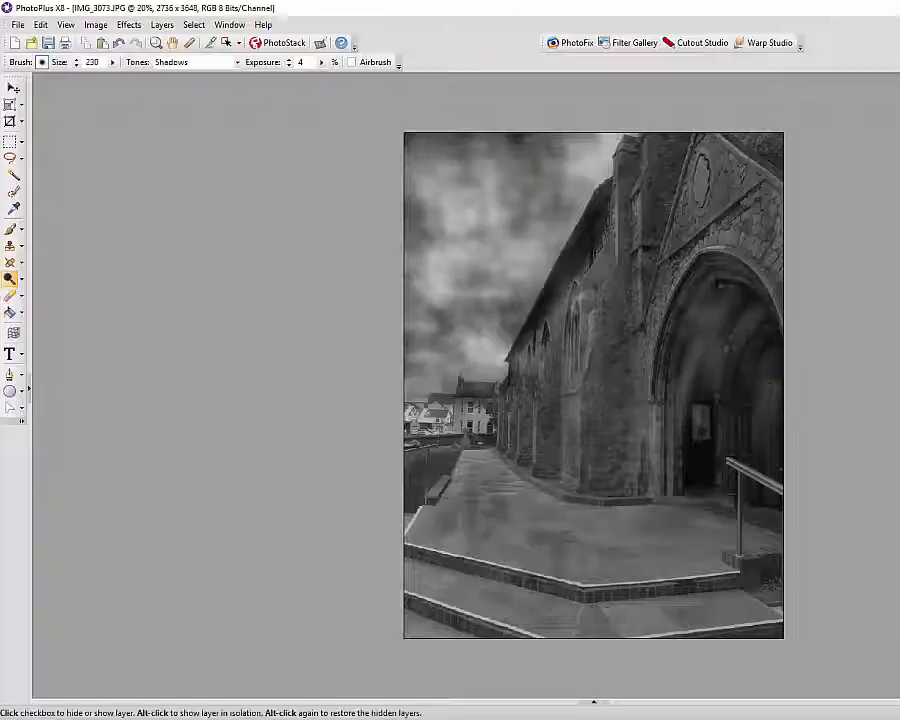
# Toggle the dodge layer's visibility to compare the archway before and after lightening.
pyautogui.click(899, 400)
pyautogui.click(899, 400)
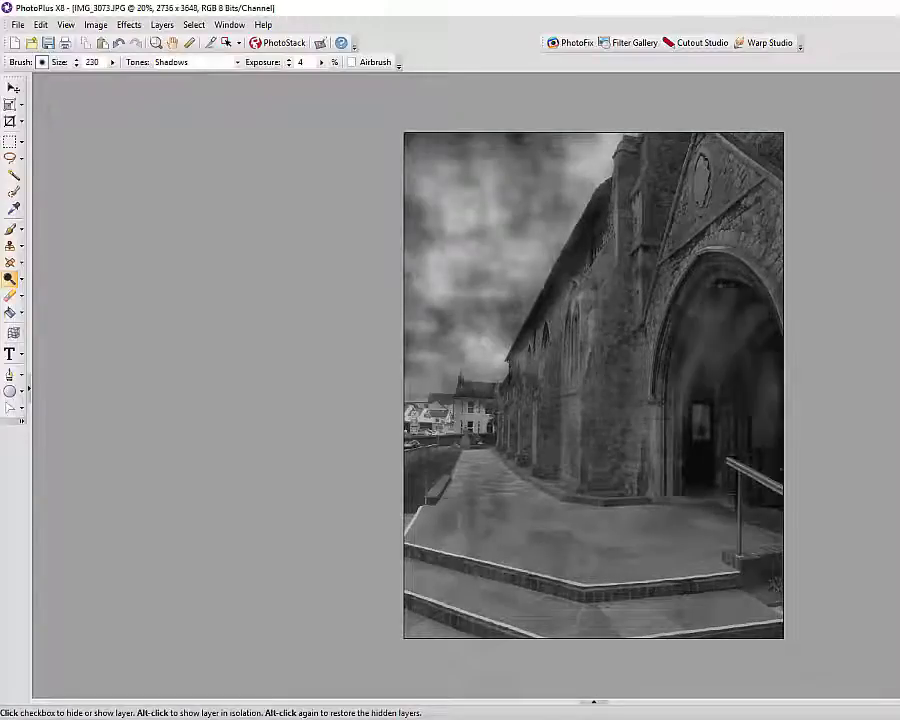
pyautogui.click(899, 400)
pyautogui.click(899, 400)
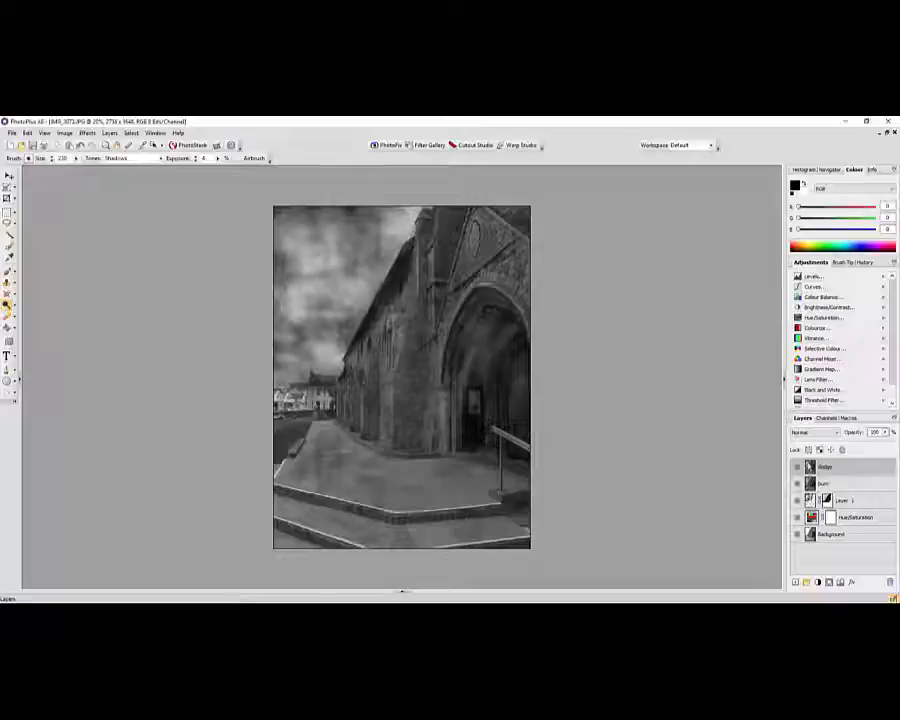
# Delete the dodge layer and merge all the remaining layers into one.
pyautogui.rightClick(847, 470)
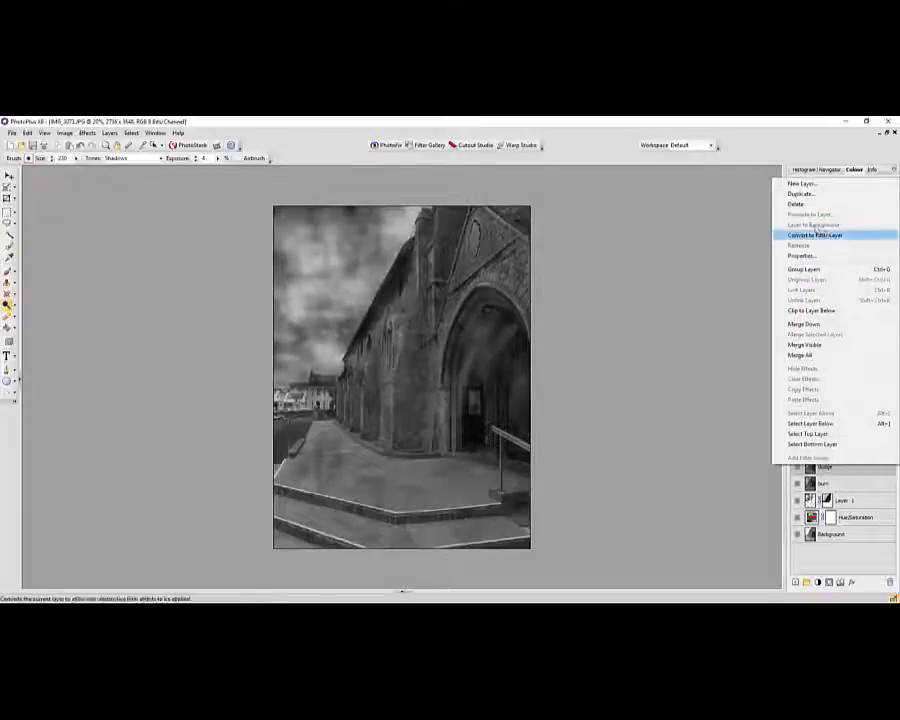
pyautogui.click(796, 204)
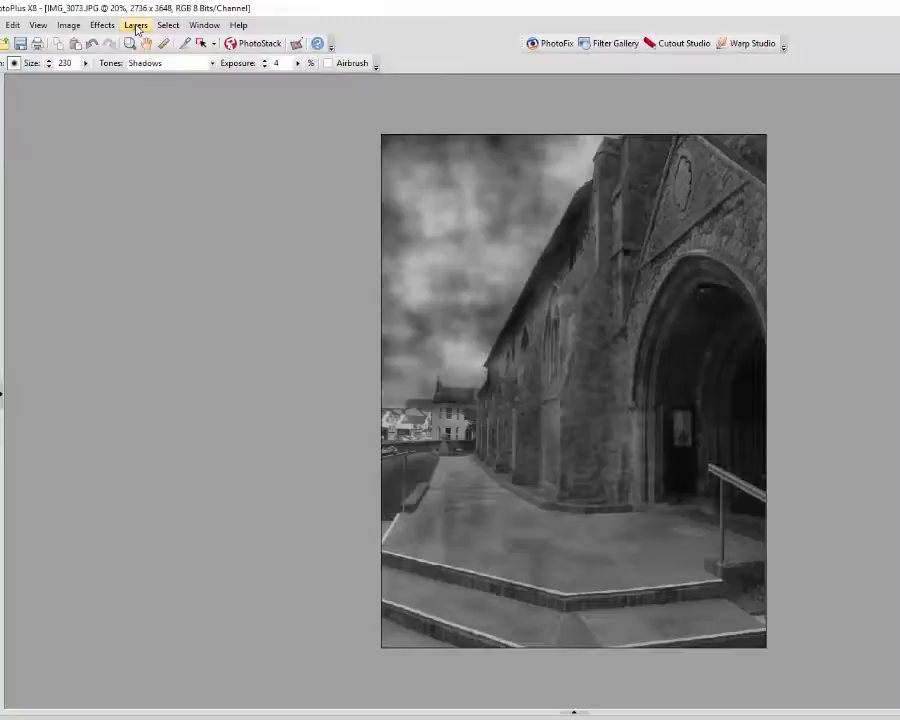
pyautogui.click(136, 25)
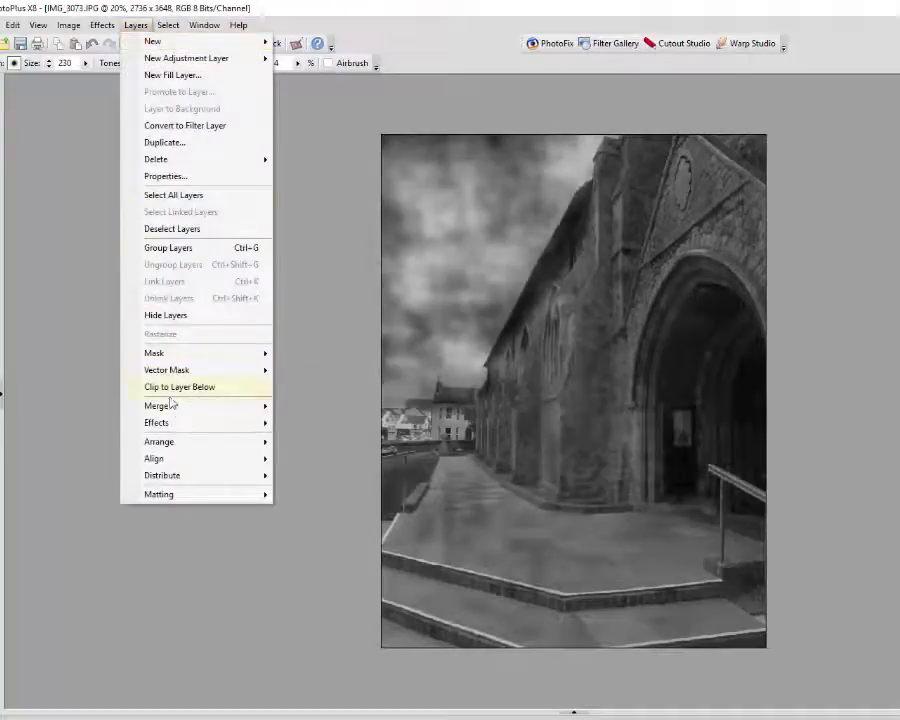
pyautogui.moveTo(236, 412)
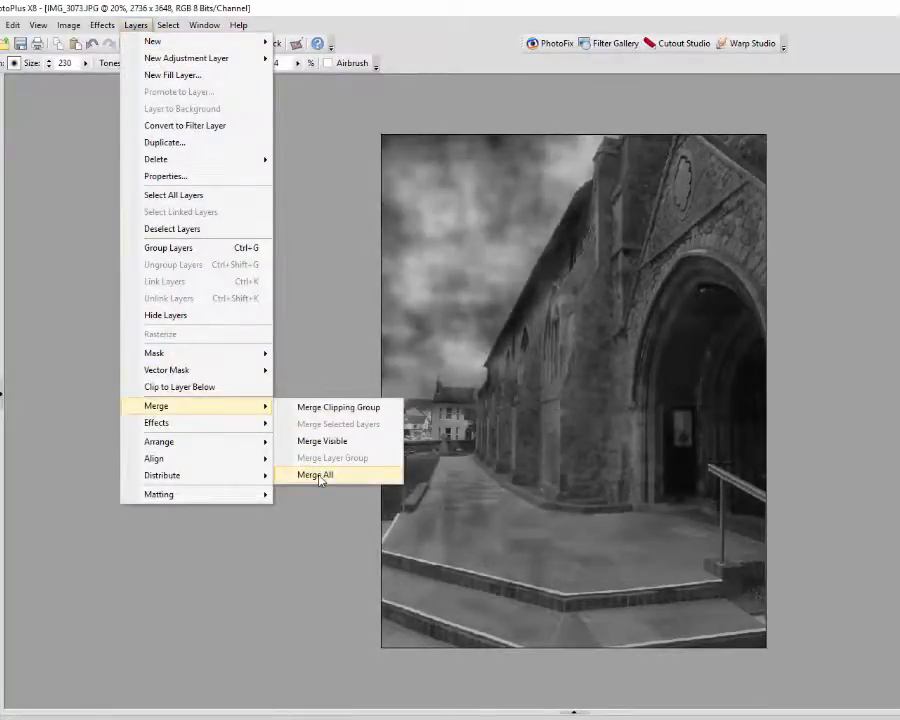
pyautogui.click(316, 474)
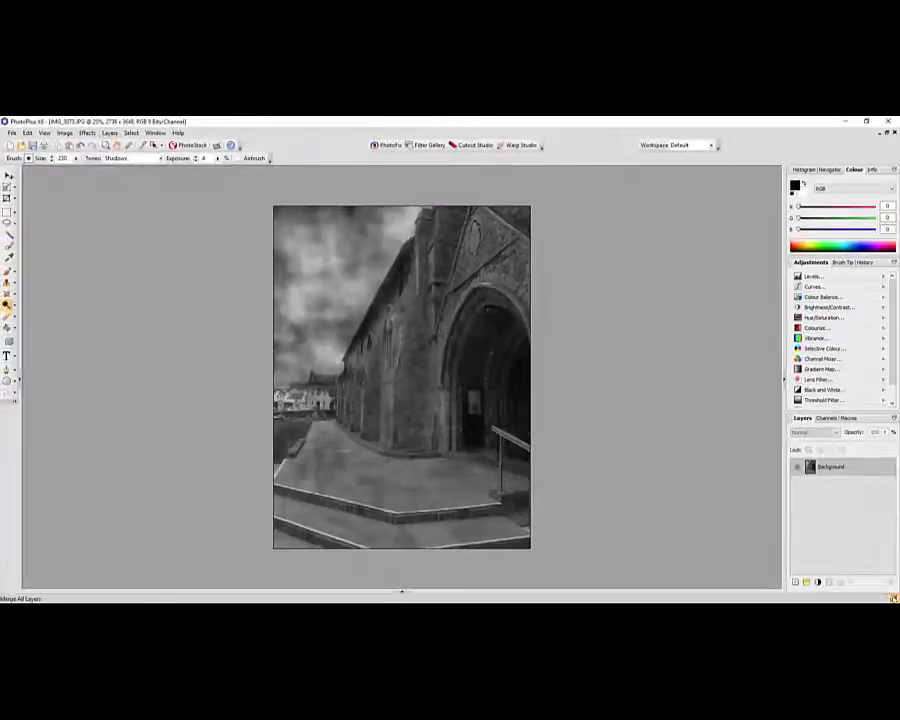